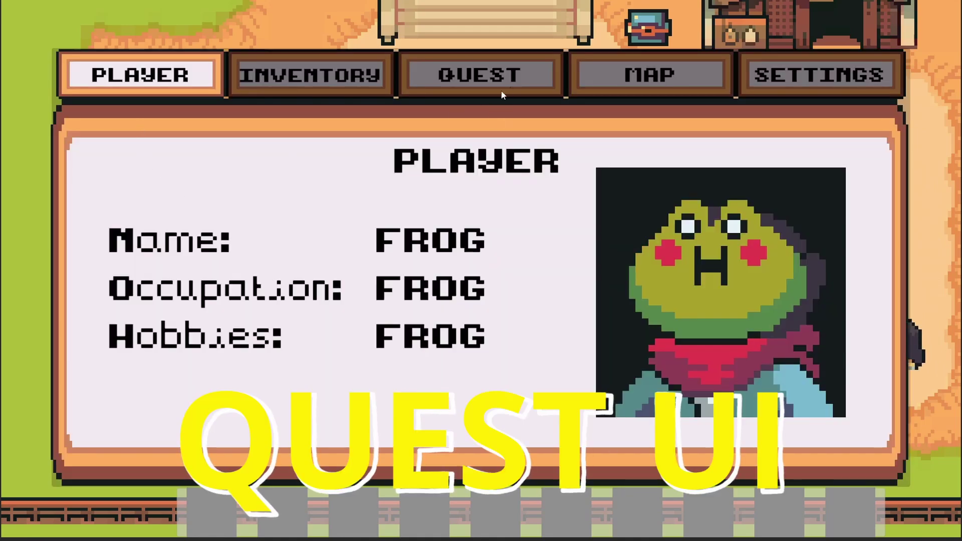
Switch the running game's menu to the QUEST page, close and reopen it, then scroll the quest list.
click(486, 85)
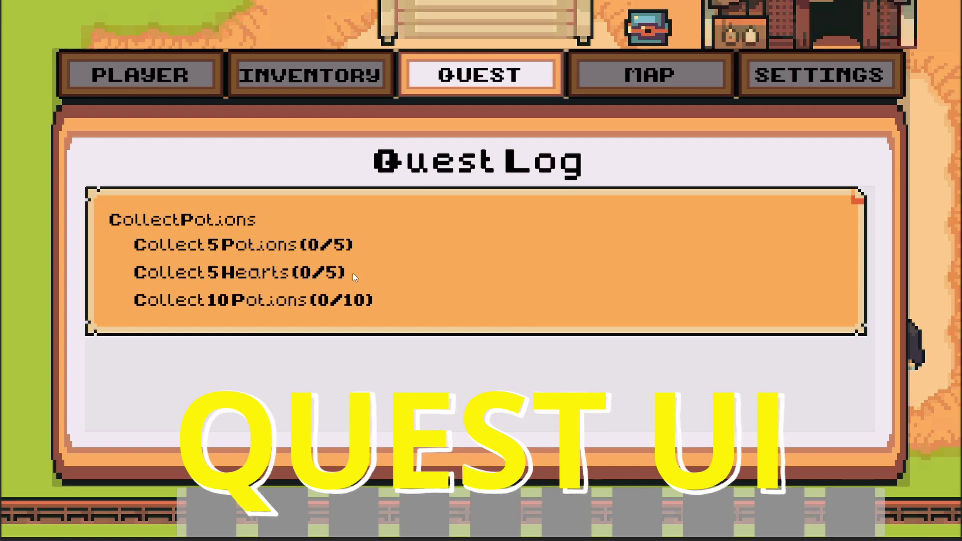
key(Escape)
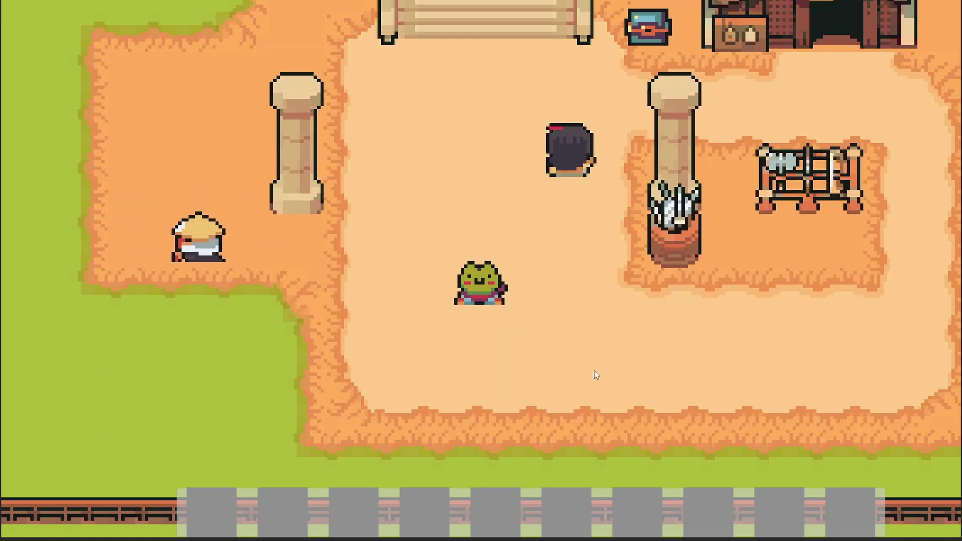
key(Escape)
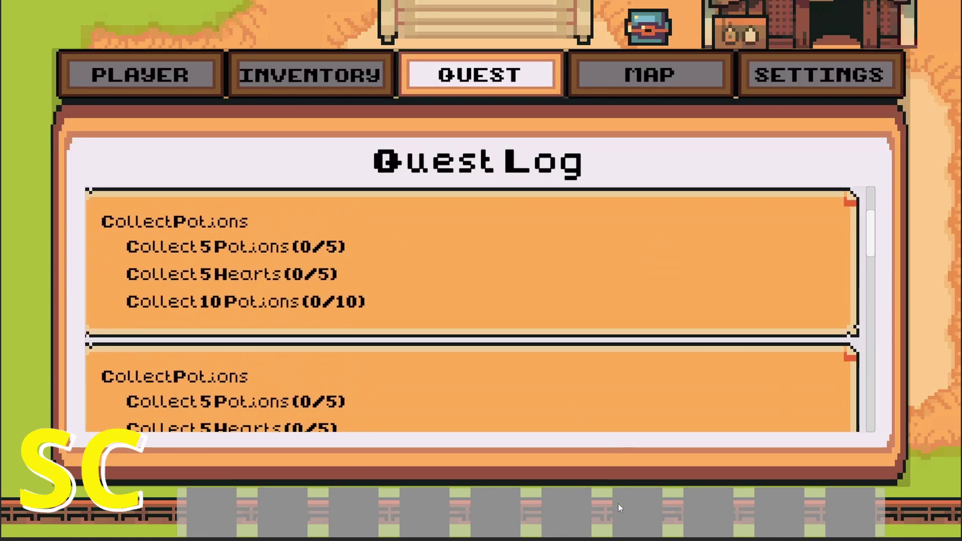
scroll(508, 308, down, 2)
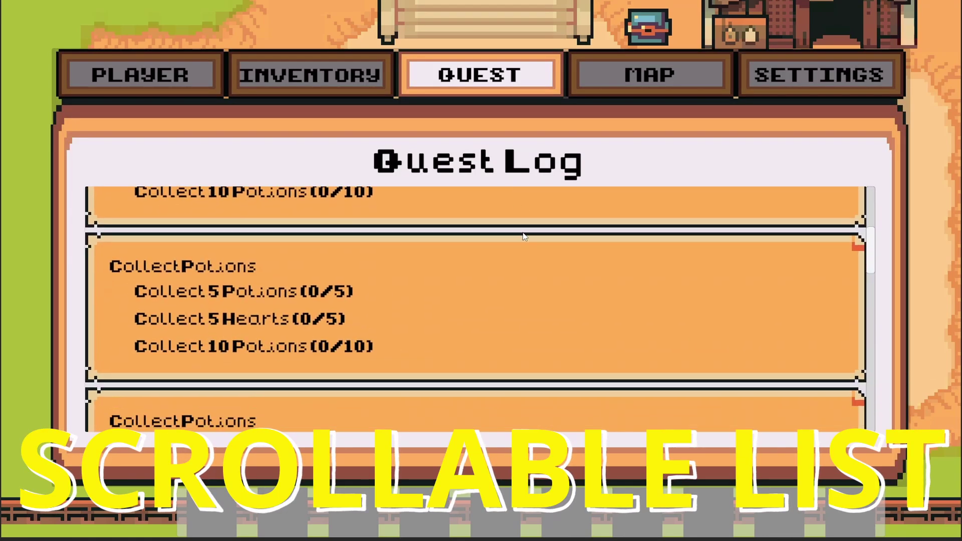
scroll(871, 323, up, 2)
scroll(872, 326, down, 1)
scroll(874, 207, up, 2)
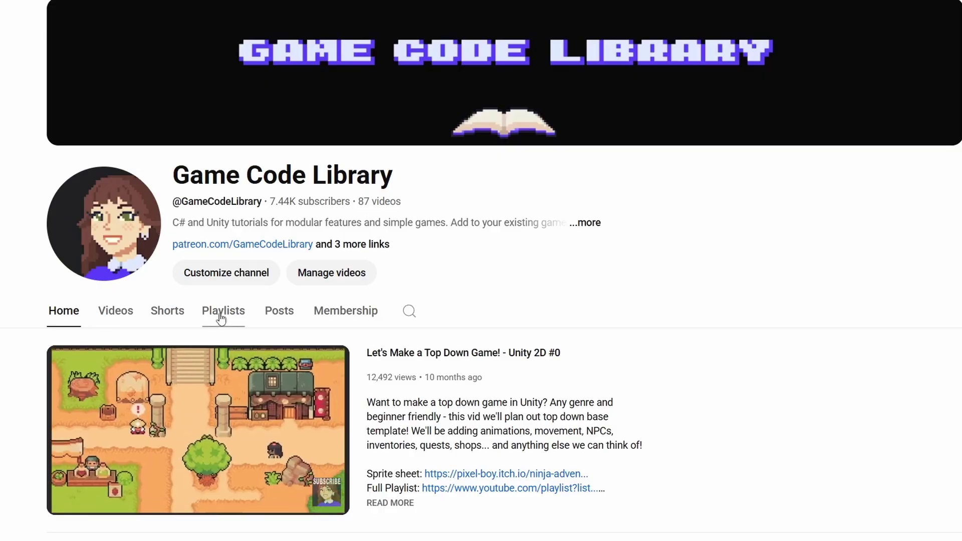
Open the channel's Top Down Tutorial Series - Unity 2D playlist and scroll through its videos.
click(221, 316)
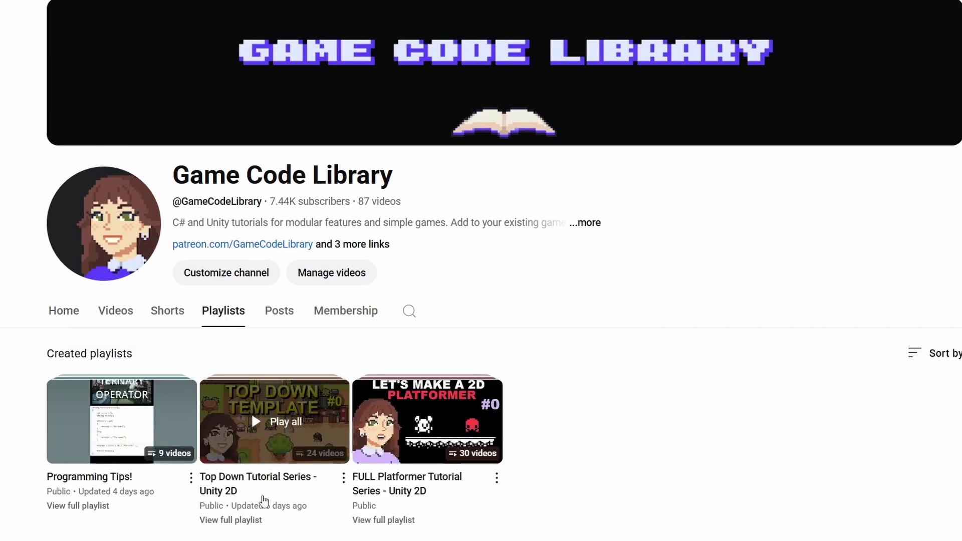
click(251, 520)
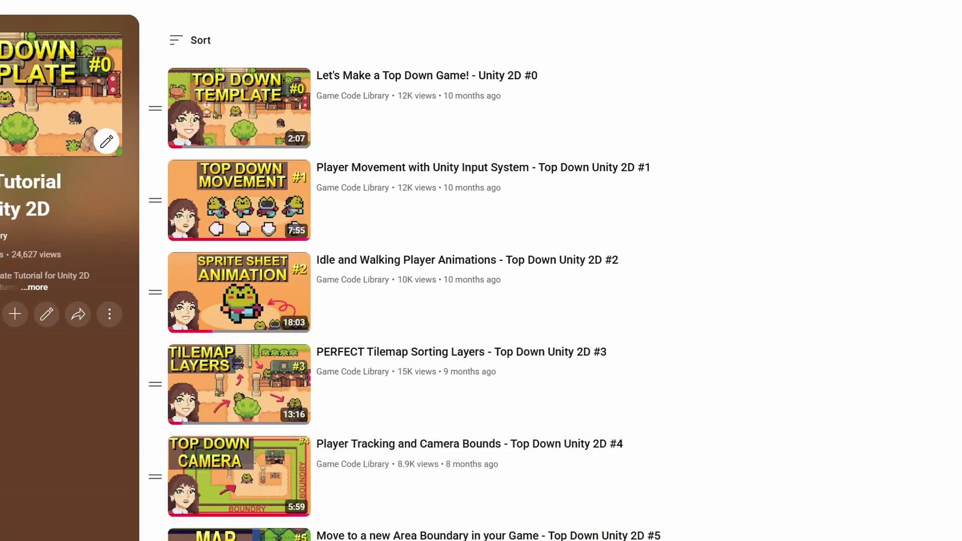
scroll(256, 449, down, 8)
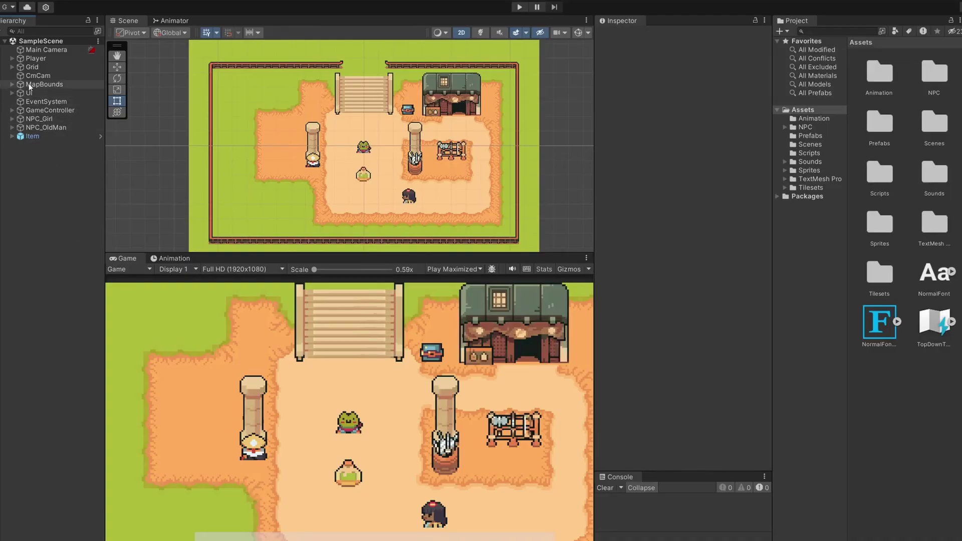
Enable the Menu under UI and switch it from the Settings page to the Player page.
click(28, 94)
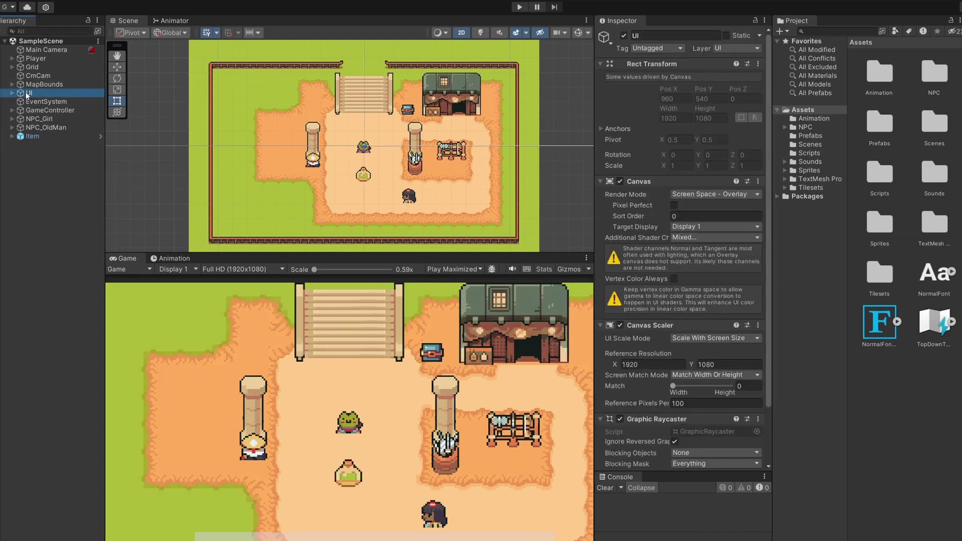
click(12, 93)
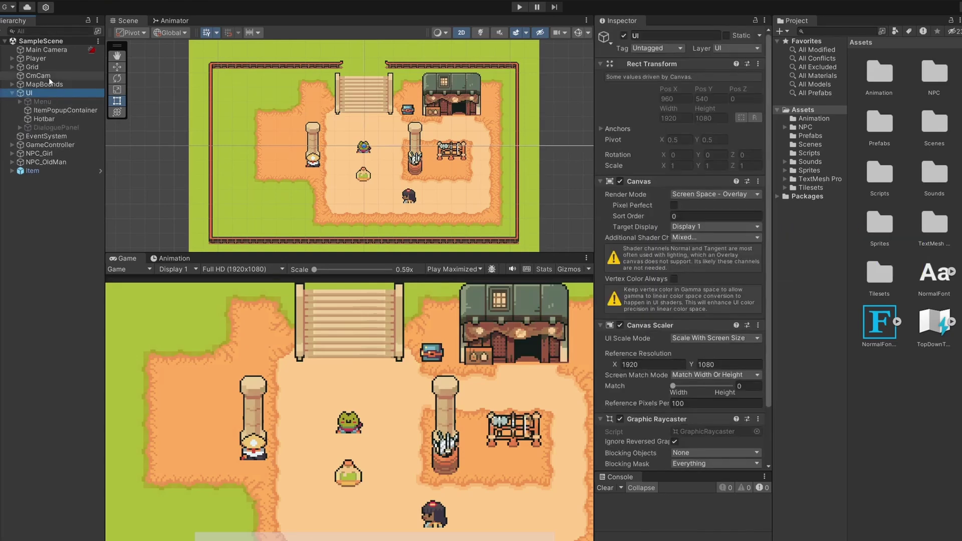
click(44, 103)
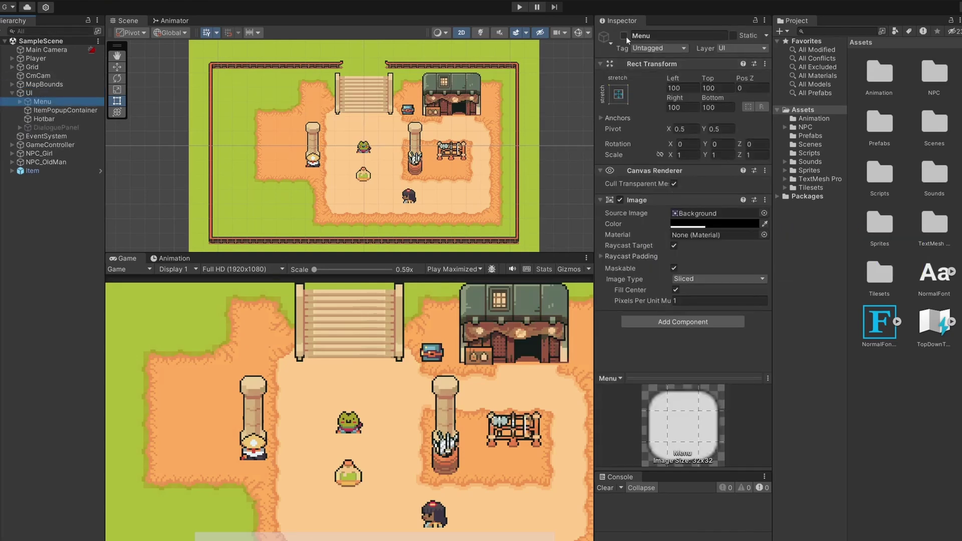
click(623, 36)
alt+click(20, 101)
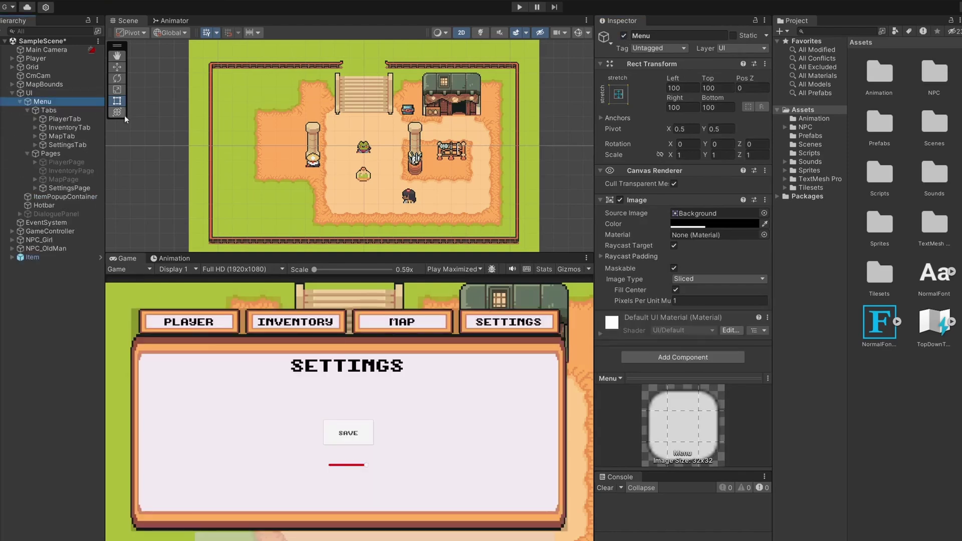
click(50, 188)
click(52, 162)
Duplicate InventoryTab with Ctrl+D and rename the copy QuestTab.
click(52, 118)
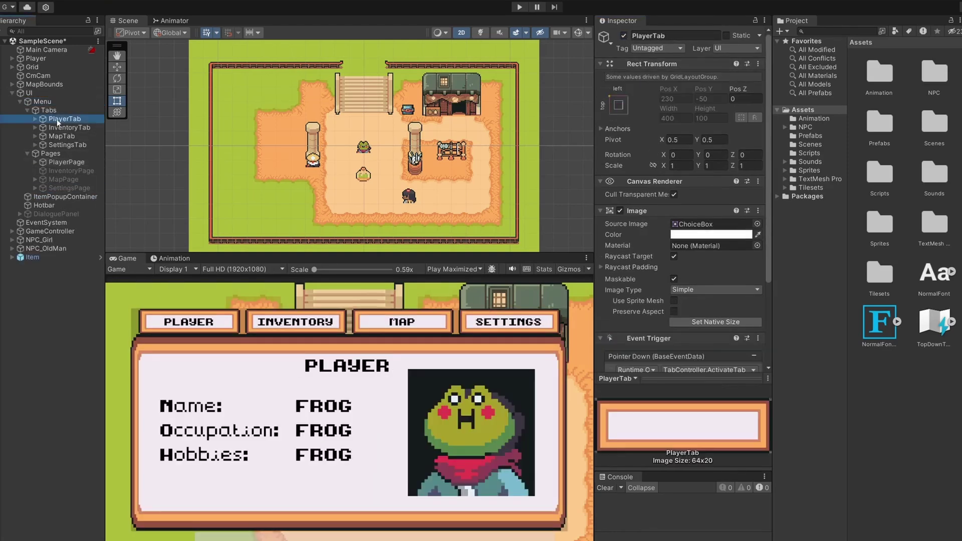
click(58, 128)
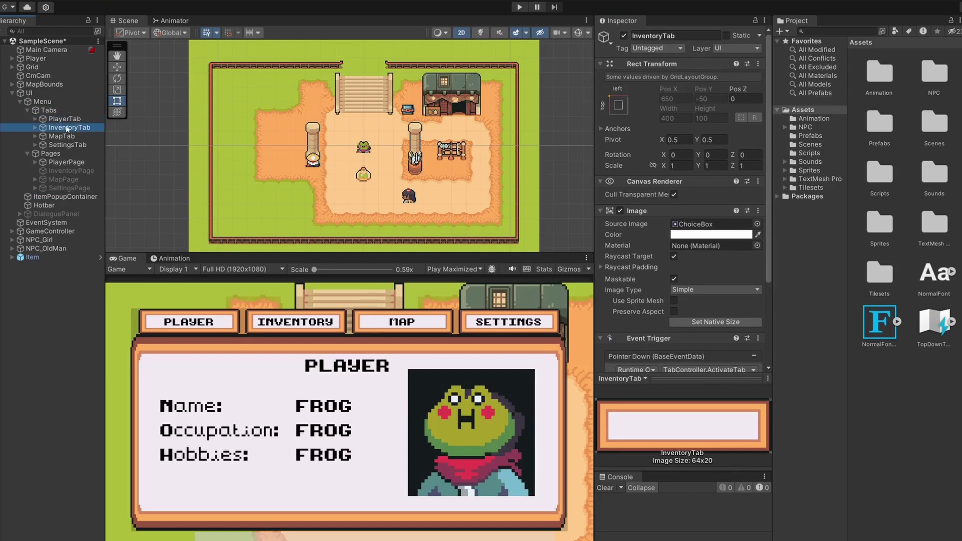
key(ctrl+d)
click(703, 36)
text(QuestTab)
key(Return)
Select QuestTab's Text (TMP) label and clear the old INVENTORY text.
click(35, 136)
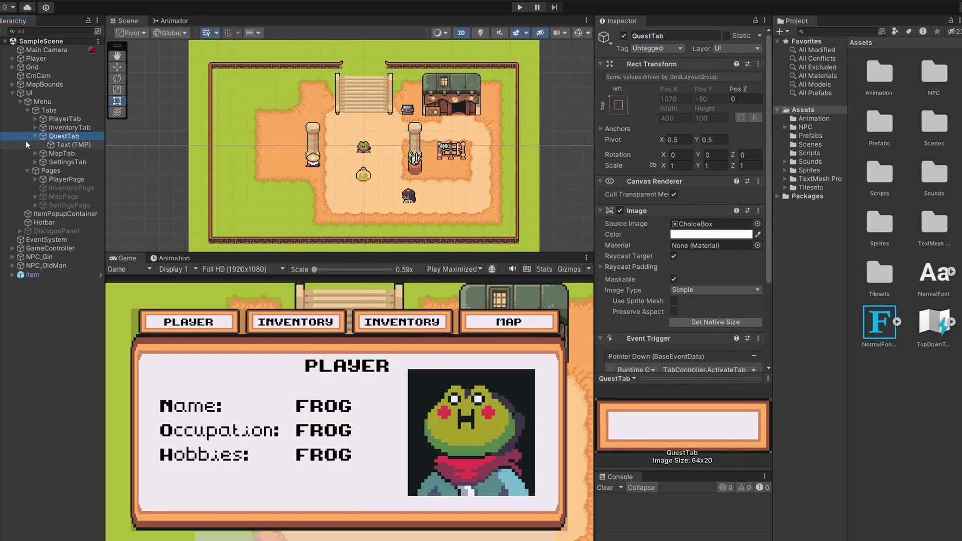
click(70, 144)
click(680, 243)
key(ctrl+a)
Label the new tab QUEST and set QuestTab's ActivateTab index to 2.
text(QUEST)
click(37, 136)
click(35, 136)
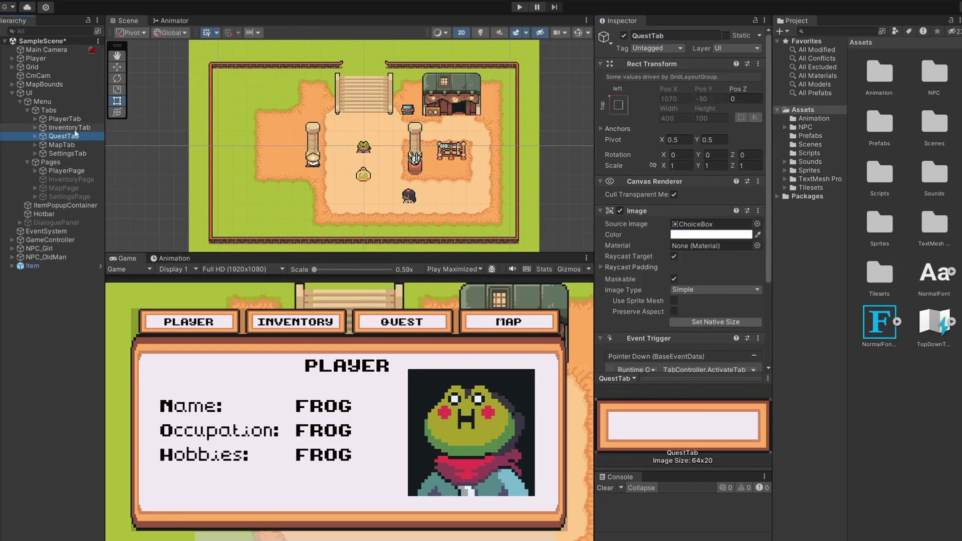
scroll(667, 243, down, 3)
scroll(668, 242, down, 1)
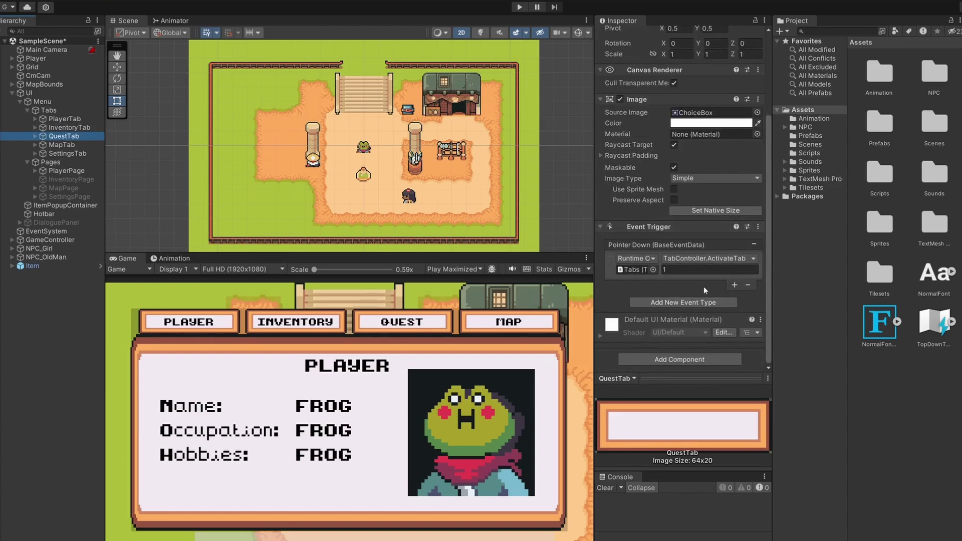
click(707, 270)
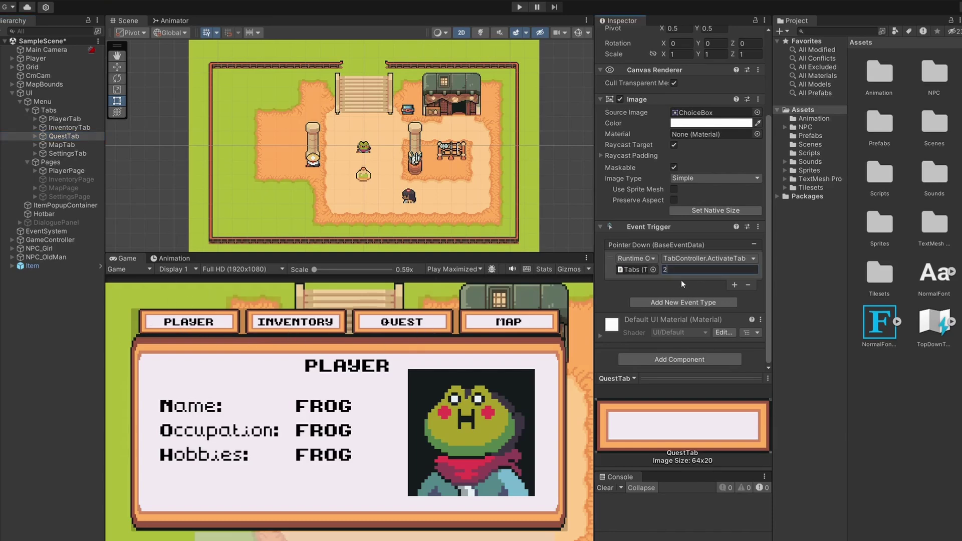
Set MapTab's ActivateTab index to 3 and SettingsTab's to 4.
click(62, 144)
click(707, 274)
click(67, 153)
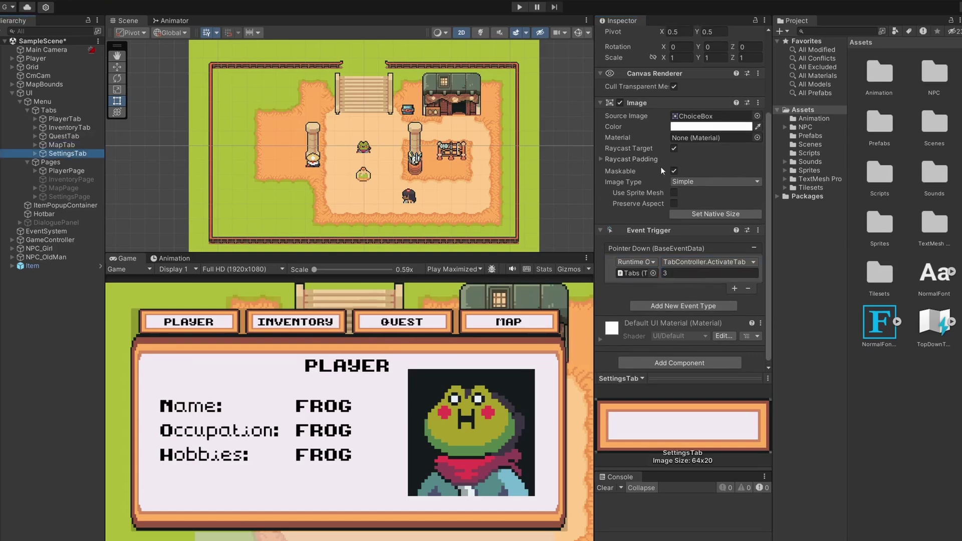
click(695, 274)
text(4)
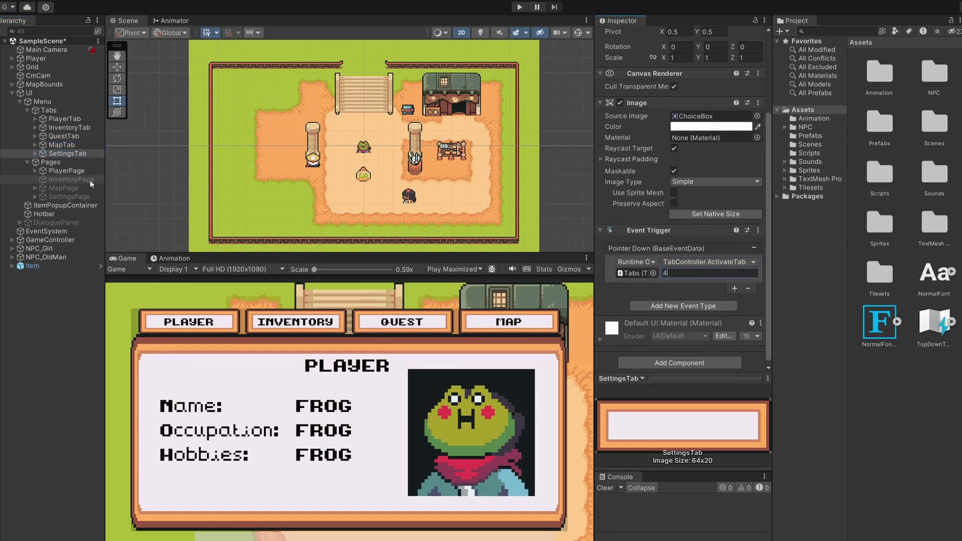
Duplicate InventoryPage and rename the copy QuestPage.
click(70, 179)
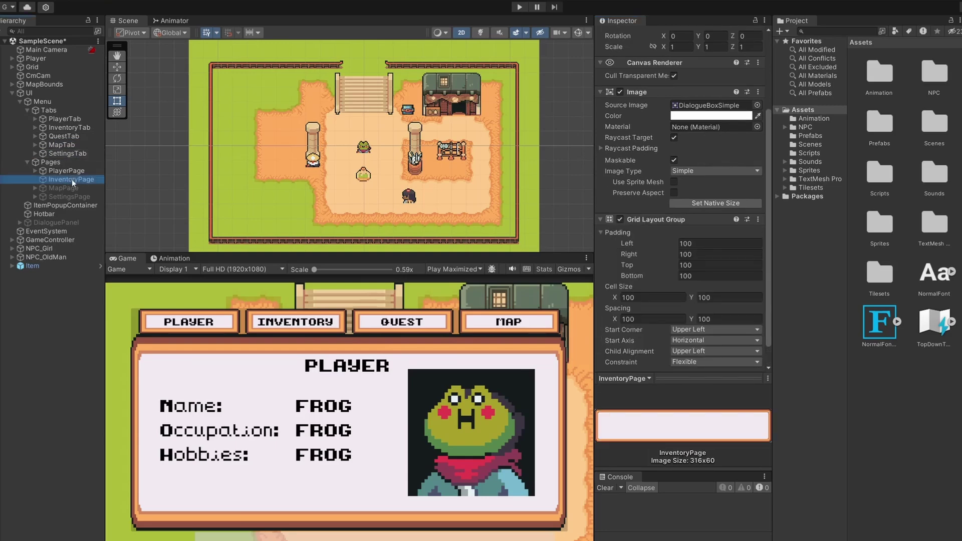
key(ctrl+d)
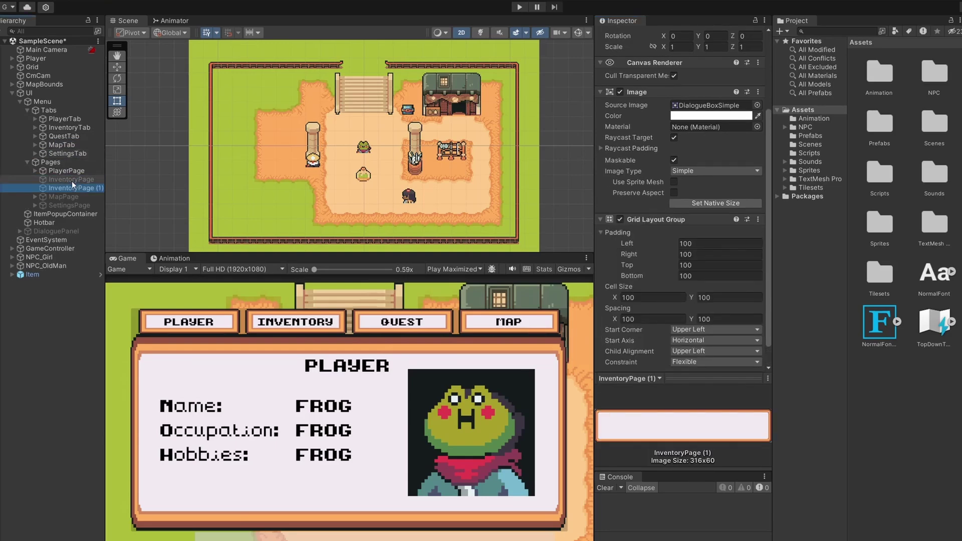
scroll(681, 150, up, 3)
click(690, 36)
text(Quest)
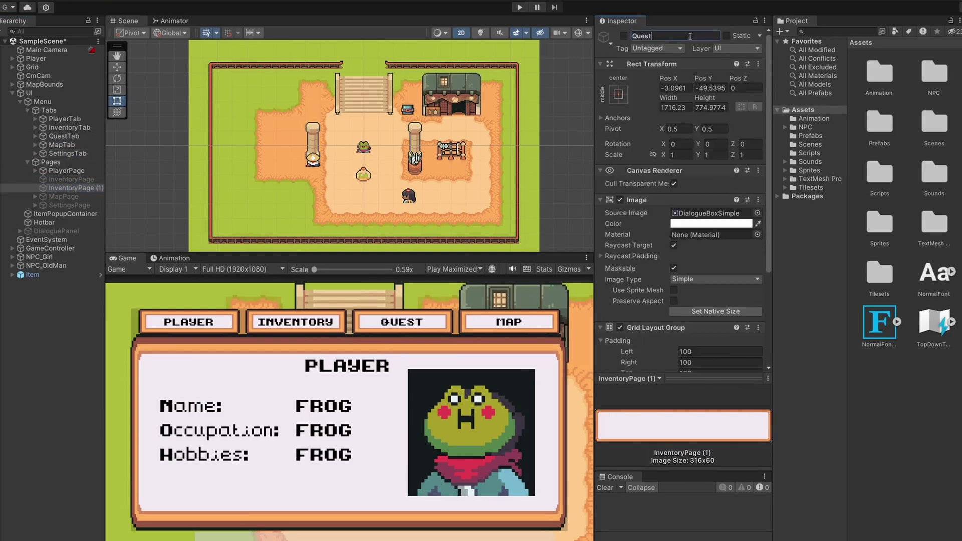
text(Page)
key(Return)
Remove QuestPage's Grid Layout Group and toggle the page on to preview its empty panel.
scroll(736, 206, down, 5)
click(758, 195)
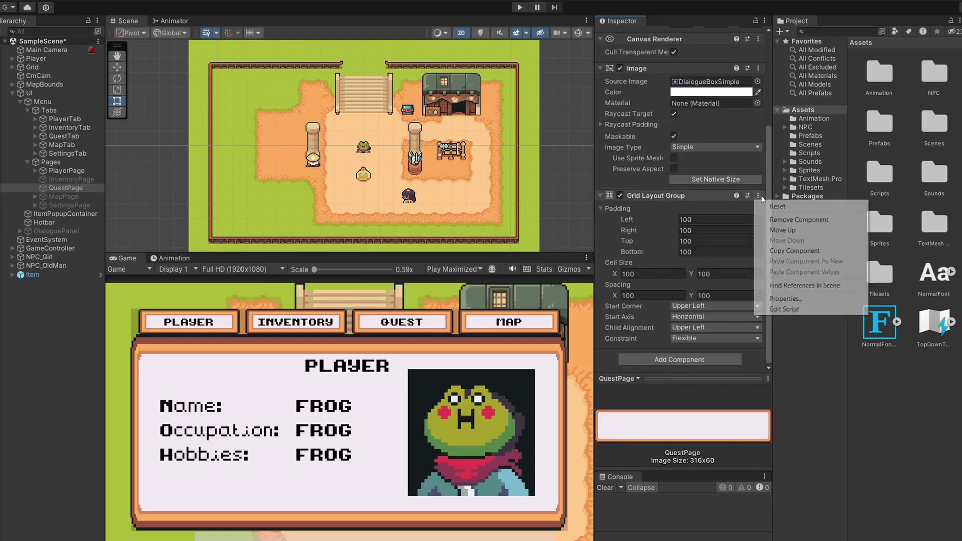
click(792, 221)
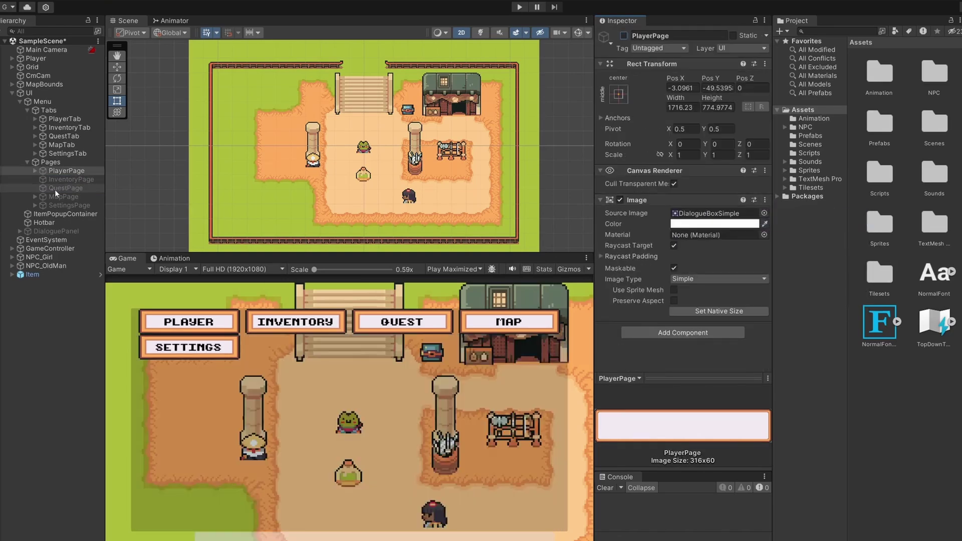
click(624, 36)
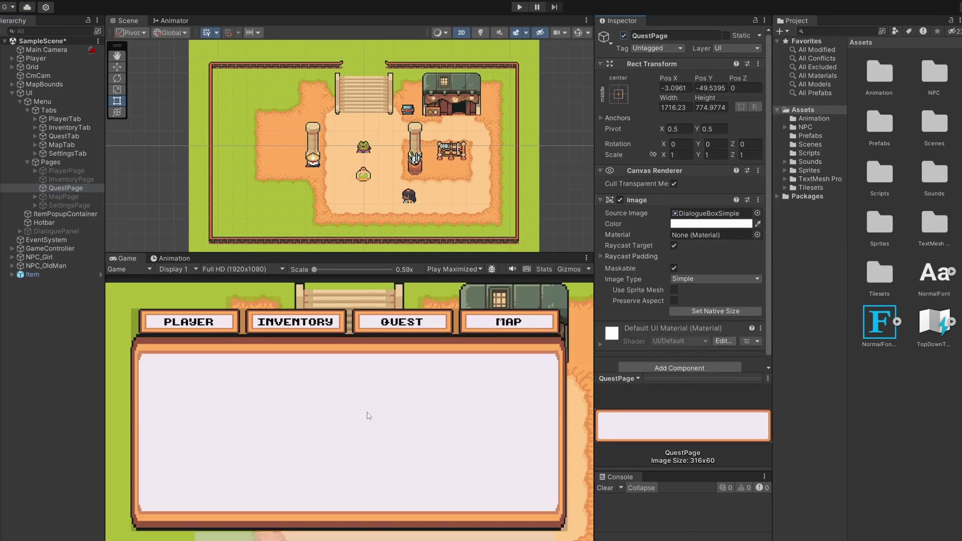
click(624, 35)
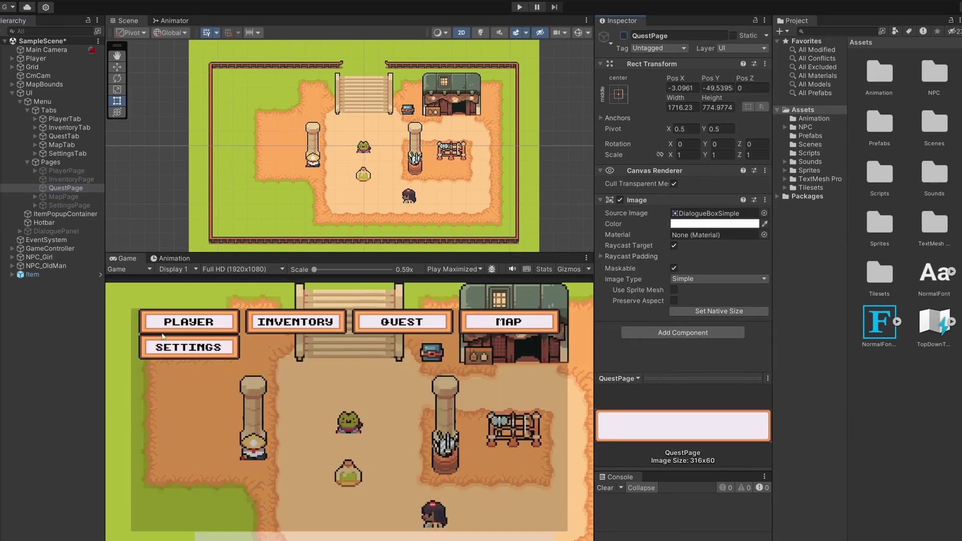
click(624, 36)
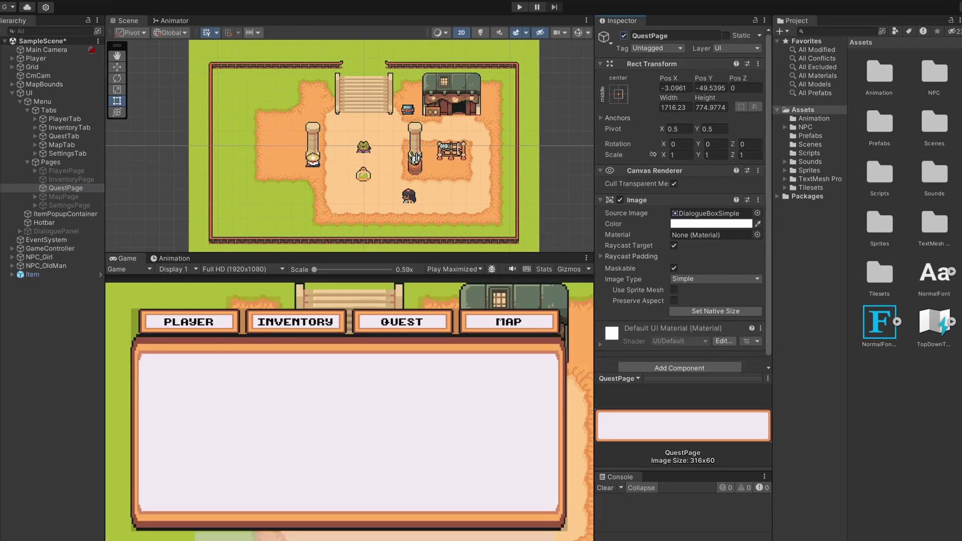
Set the Tabs grid spacing to 0 and cell width to 340 so all five tabs fit.
click(65, 111)
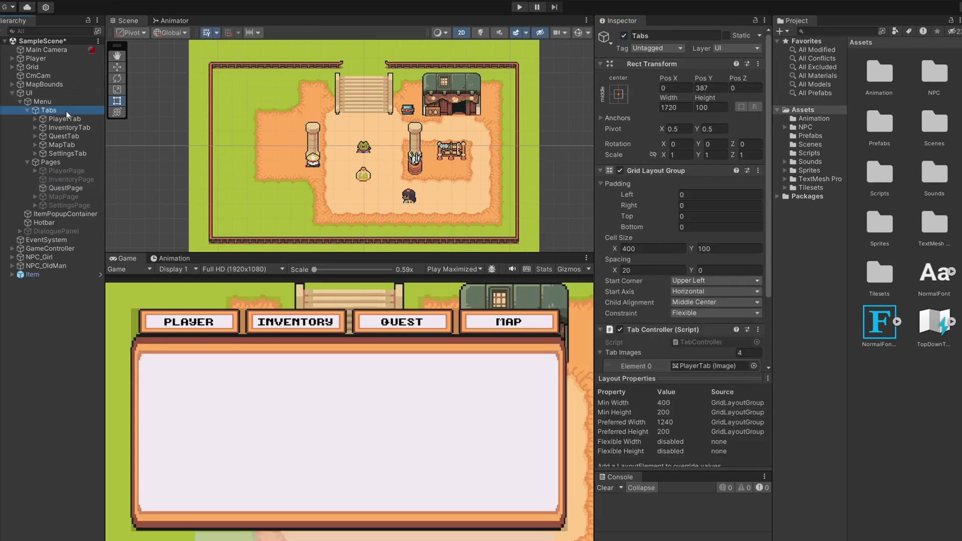
click(642, 270)
text(0)
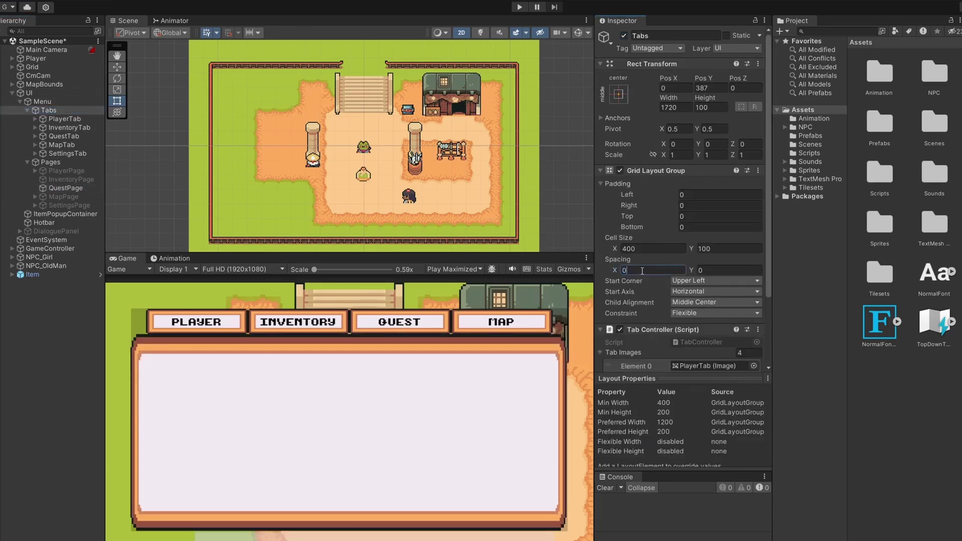
click(647, 249)
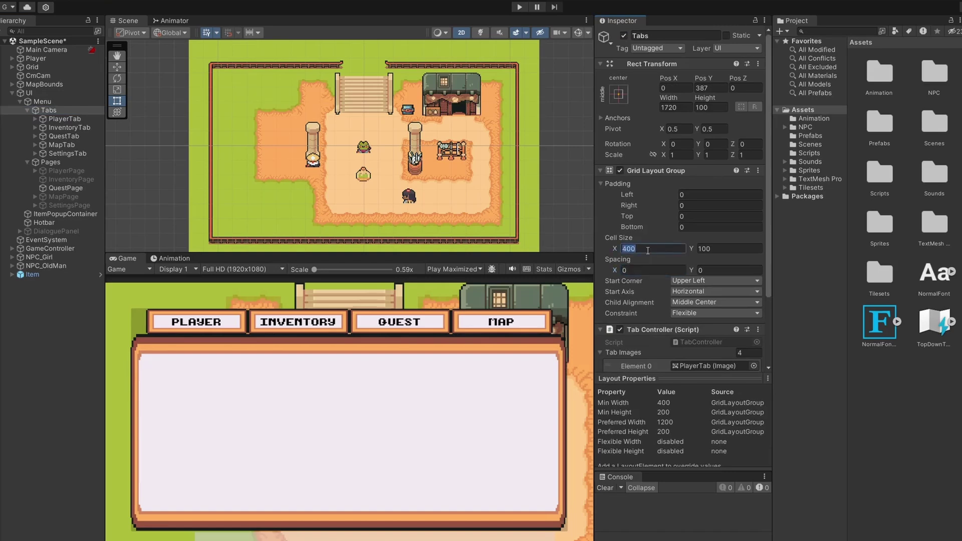
text(340)
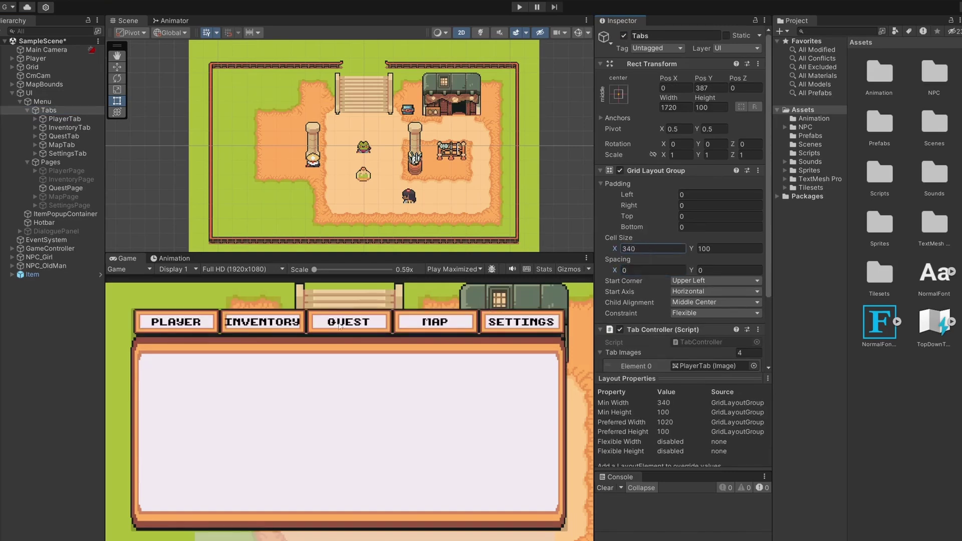
Change the INVENTORY label's Text (TMP) font size from 42 to 40.
click(36, 127)
click(73, 135)
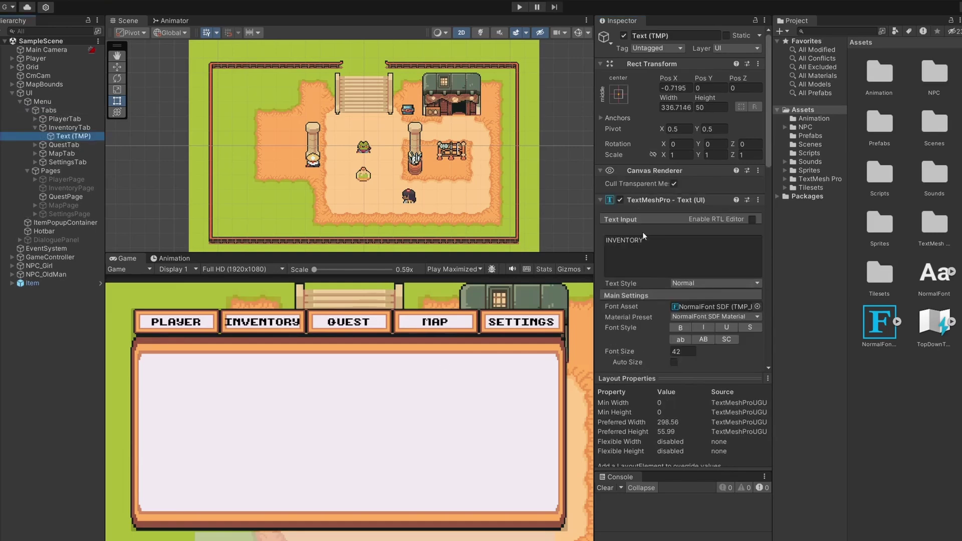
scroll(638, 251, down, 6)
click(696, 204)
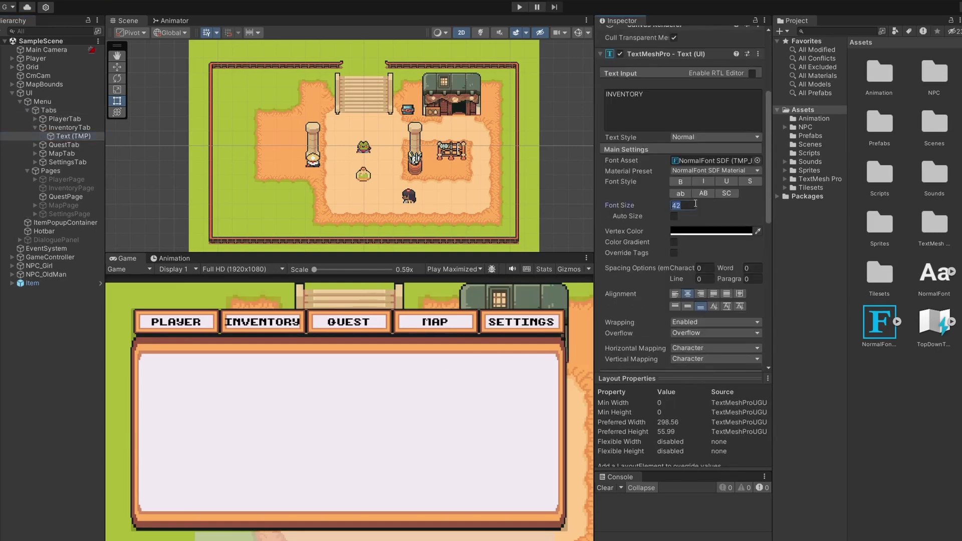
text(40)
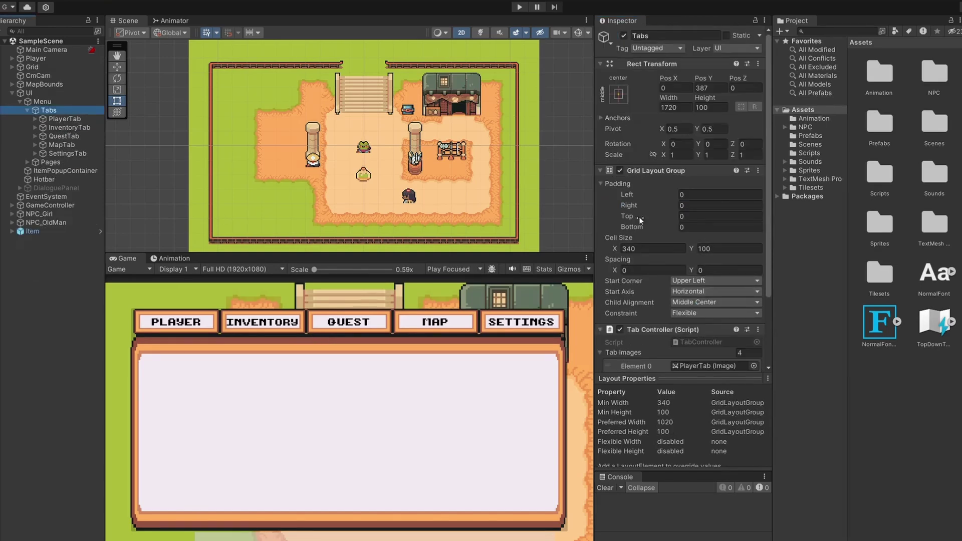
scroll(639, 217, down, 3)
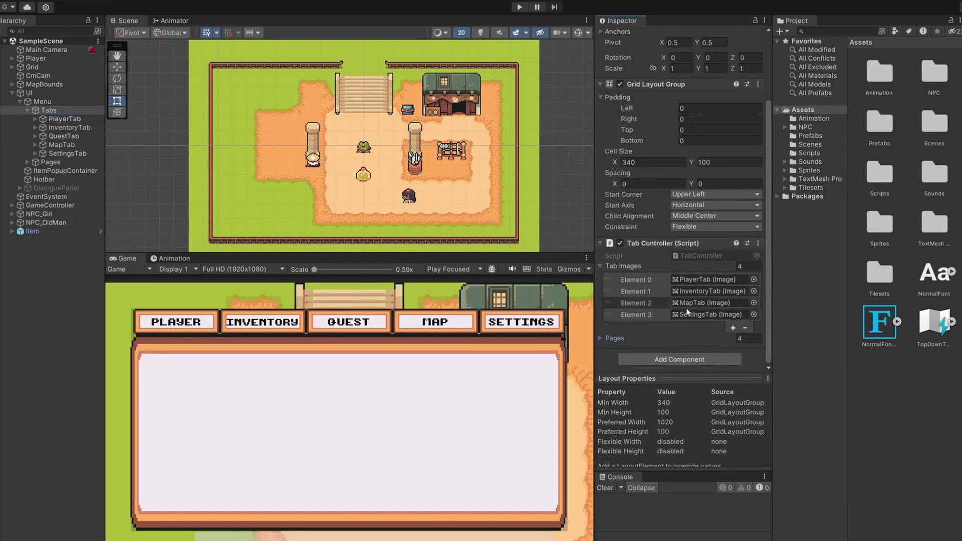
Expand the Tab Controller's Pages list and add a fifth slot to both Tab Images and Pages.
click(601, 339)
scroll(656, 272, down, 2)
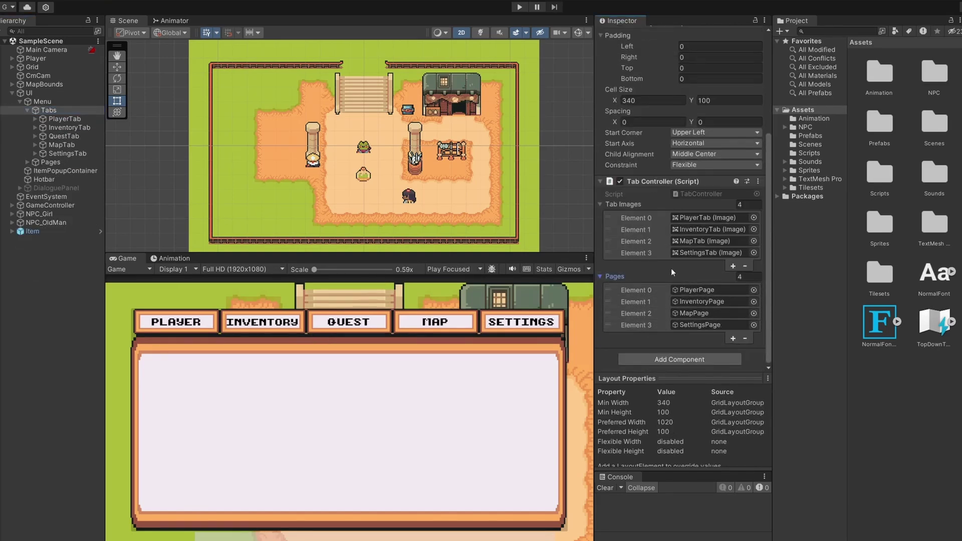
click(732, 267)
click(731, 350)
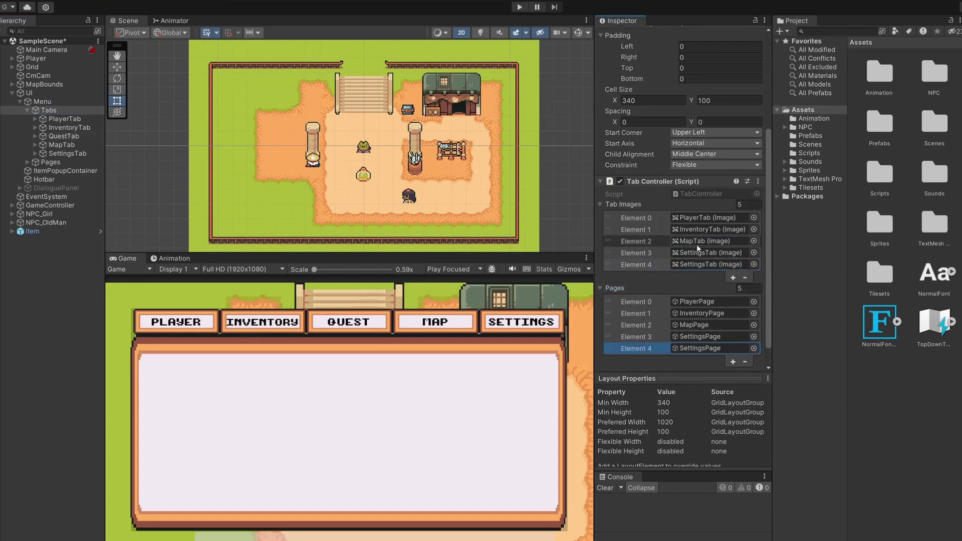
Assign QuestTab and QuestPage to element 2, MapTab and MapPage to element 3.
drag(64, 137, 712, 241)
click(27, 162)
drag(72, 188, 702, 331)
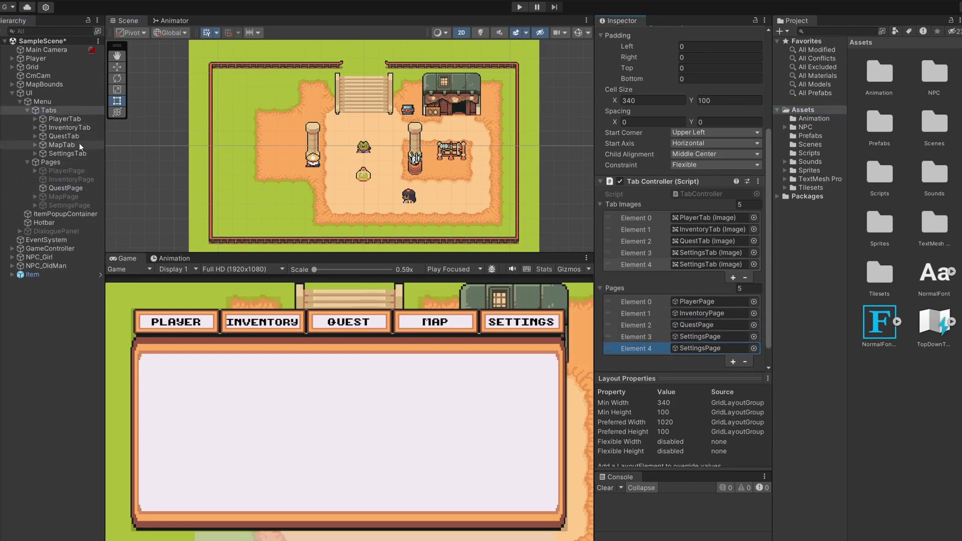
drag(75, 145, 712, 253)
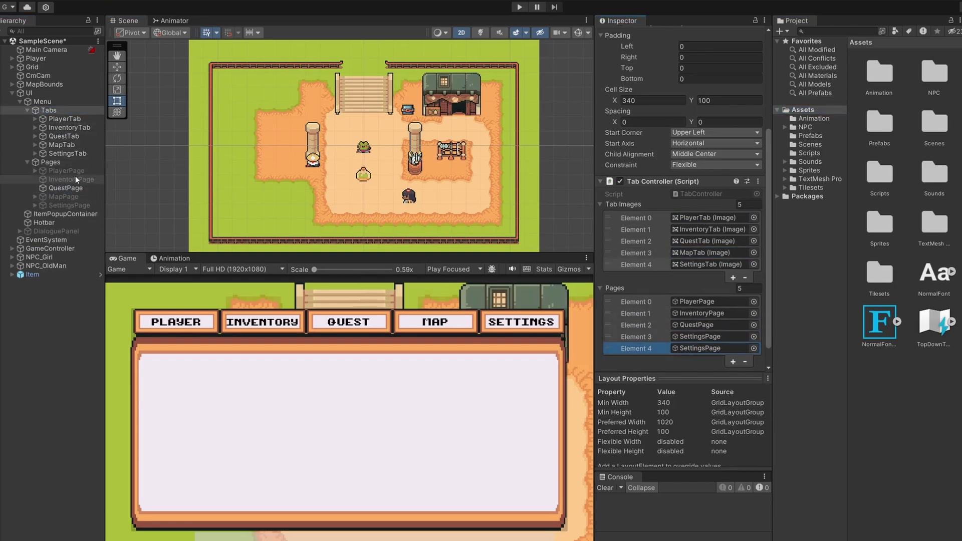
drag(67, 197, 694, 336)
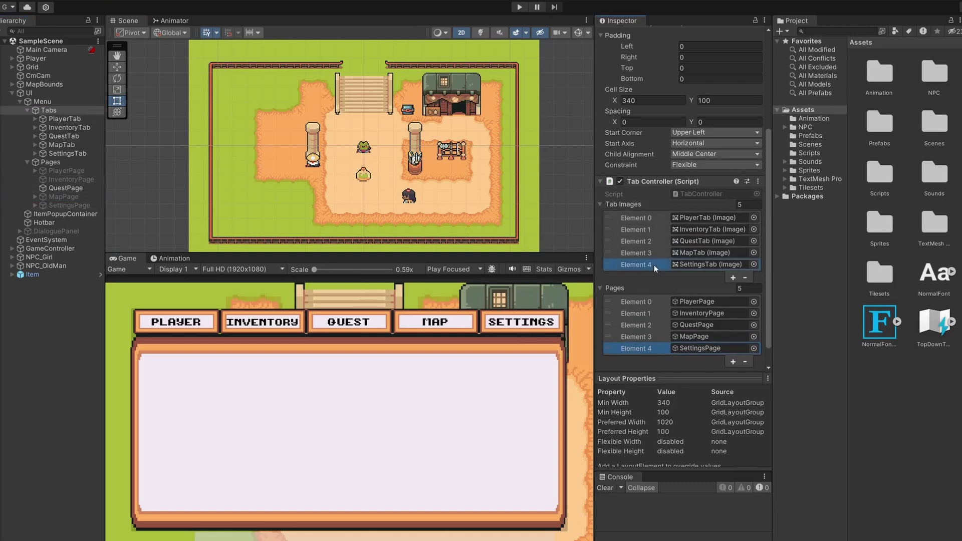
click(519, 7)
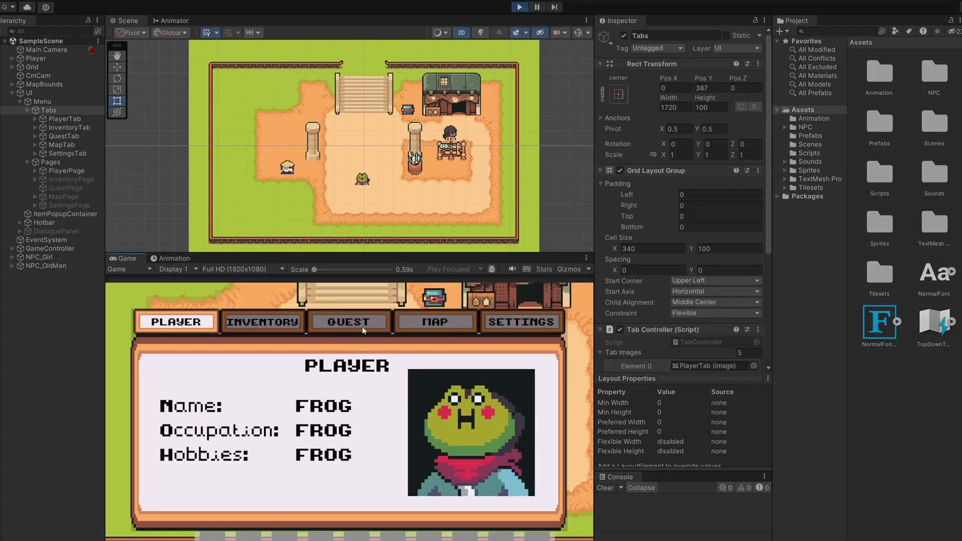
click(365, 328)
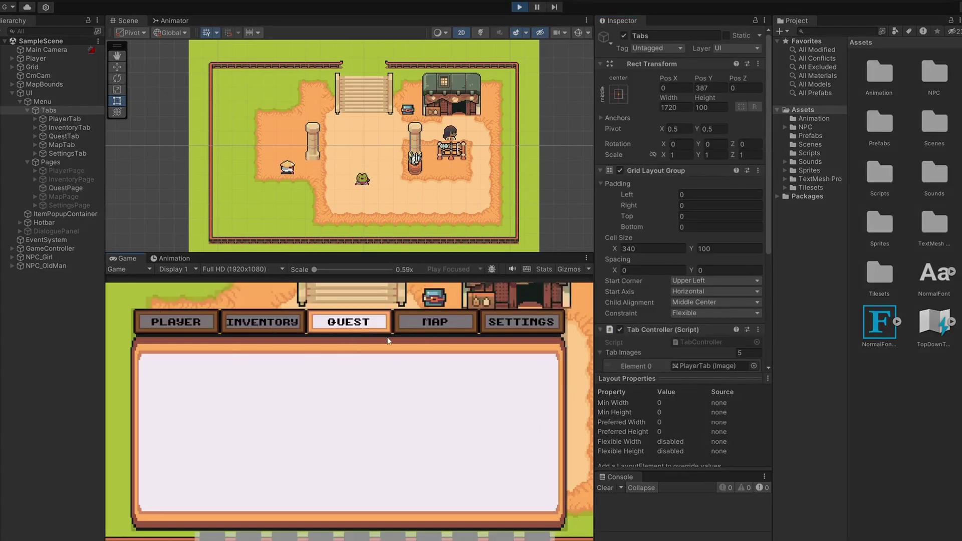
key(ctrl+p)
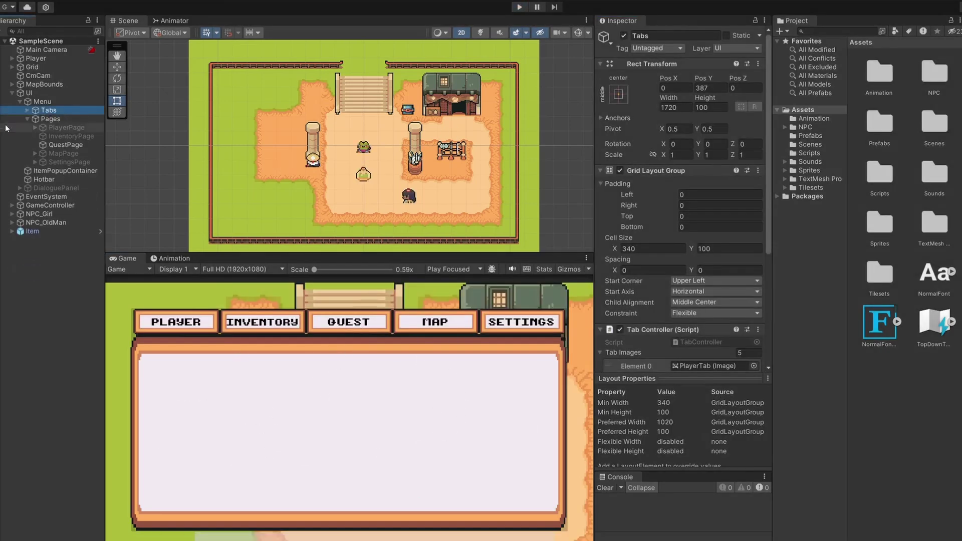
click(28, 111)
click(53, 144)
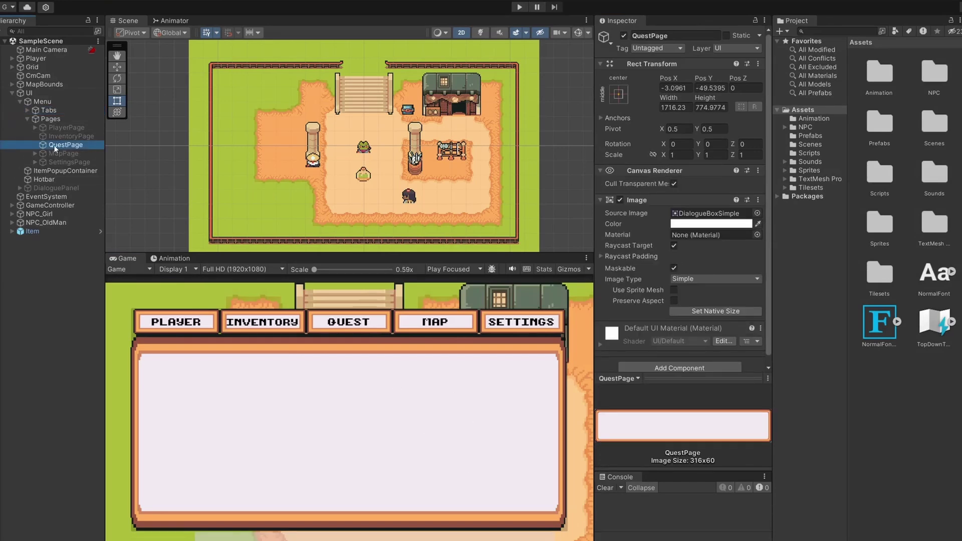
Add a UI Scroll View inside QuestPage named QuestScrollView and inspect its Viewport and Content.
right_click(22, 146)
mouse_move(121, 369)
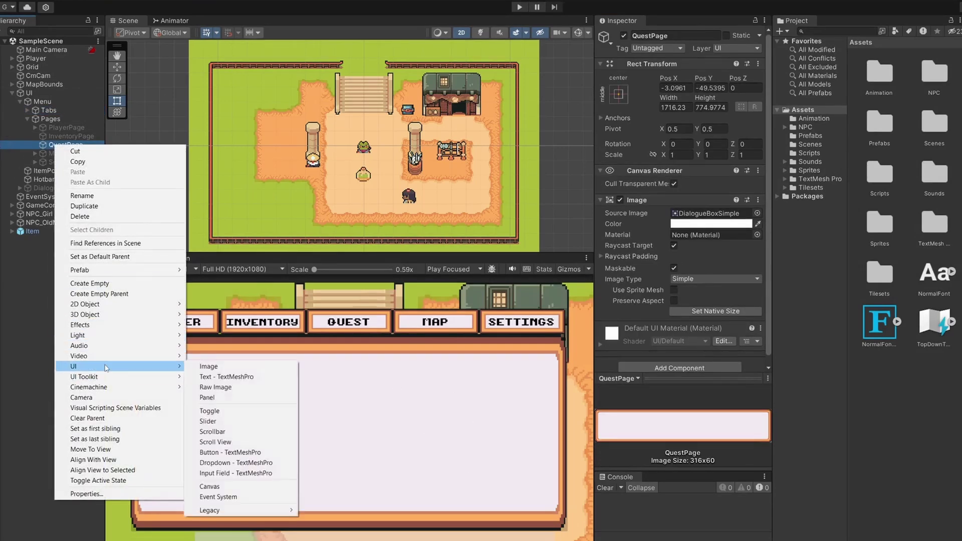
click(216, 442)
text(QuestScrollView)
key(Return)
click(43, 153)
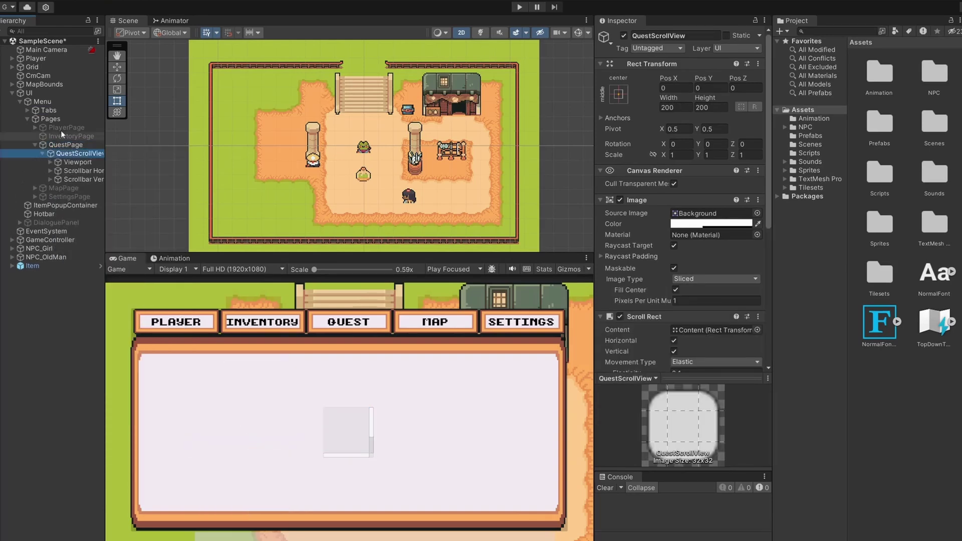
click(50, 162)
click(74, 170)
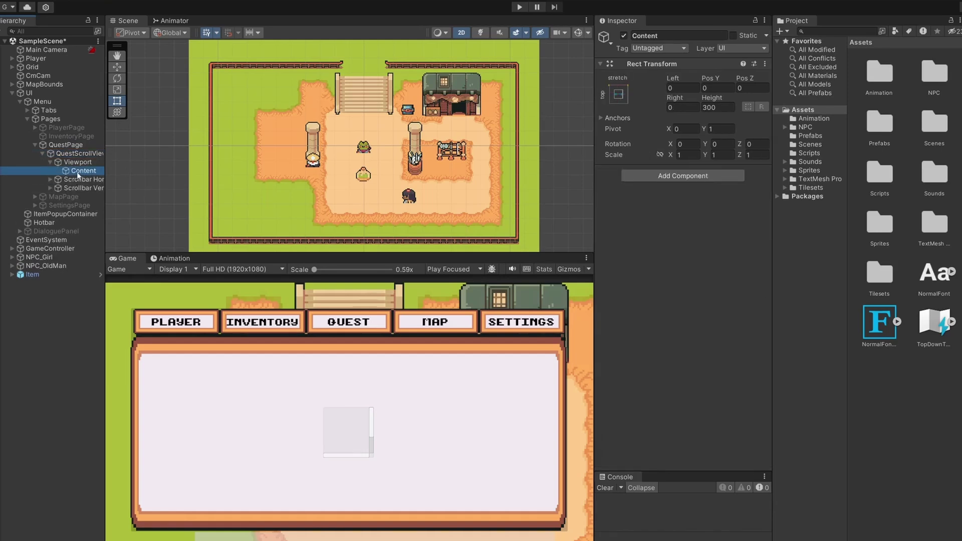
click(78, 153)
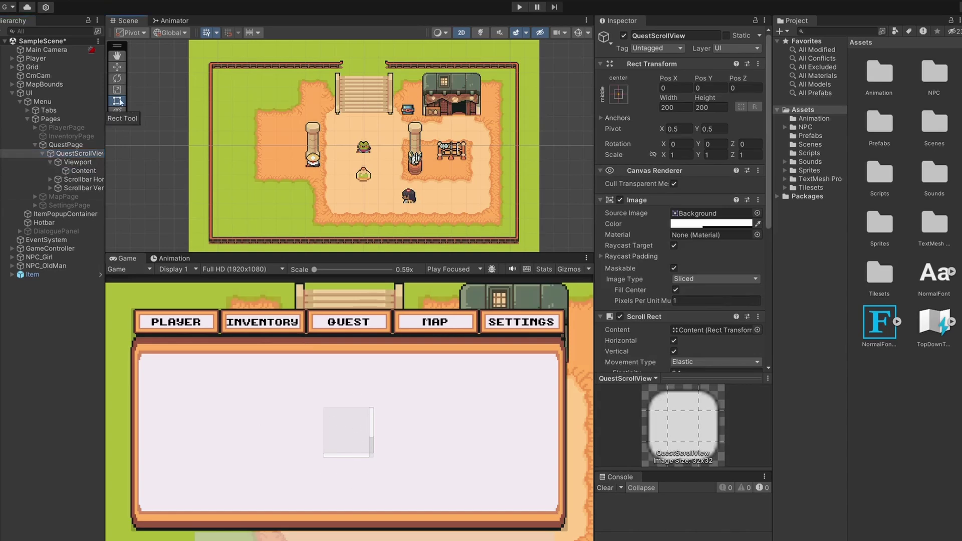
Frame QuestScrollView and stretch it to about 1583 by 493 to fill the quest panel.
key(f)
scroll(436, 188, down, 5)
scroll(441, 188, up, 5)
drag(348, 138, 229, 118)
drag(386, 175, 514, 209)
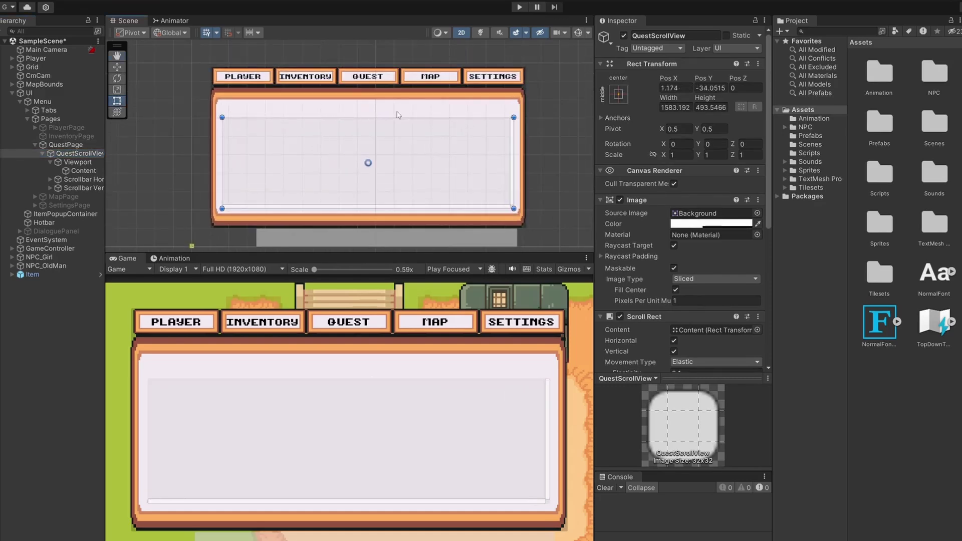
Add a UI Panel named QuestEntry inside the scroll view's Content.
double_click(86, 171)
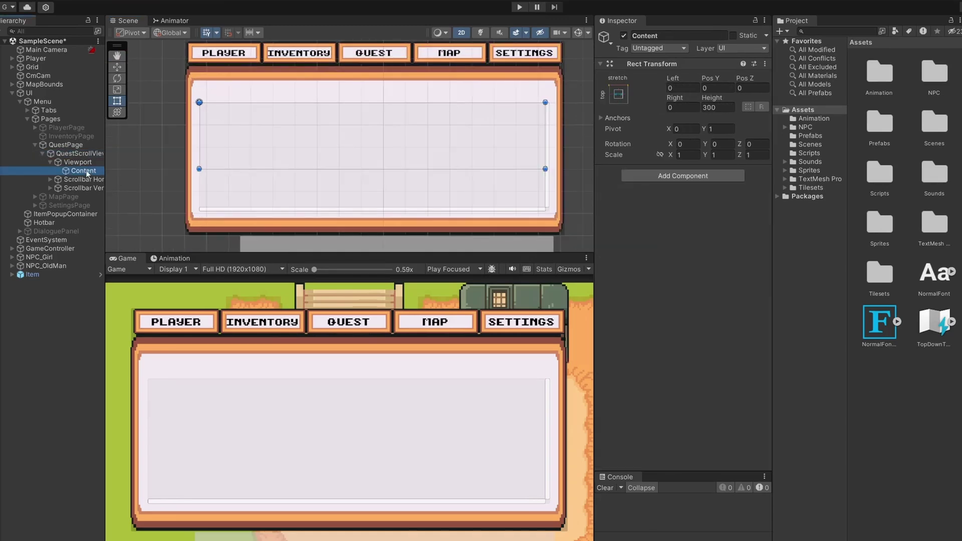
right_click(69, 172)
mouse_move(135, 397)
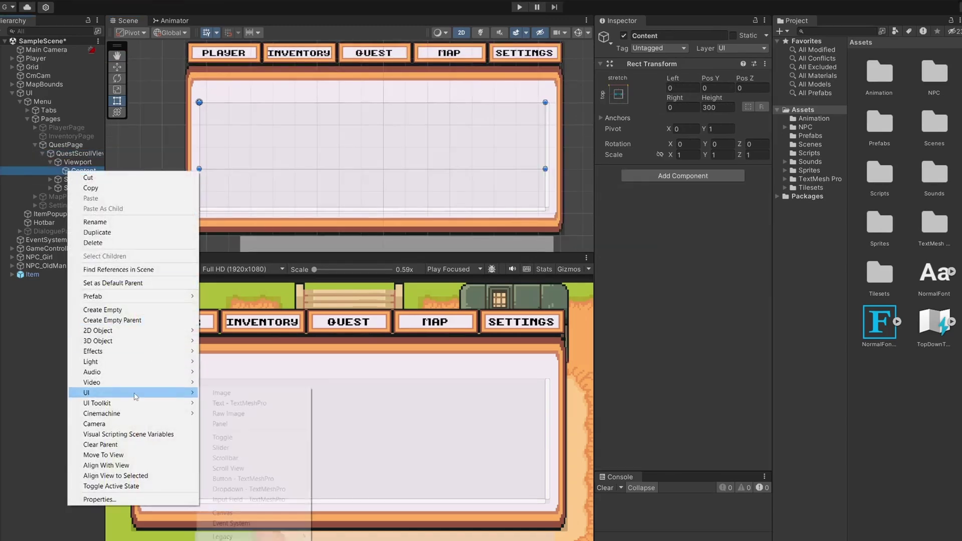
click(221, 424)
text(Quest)
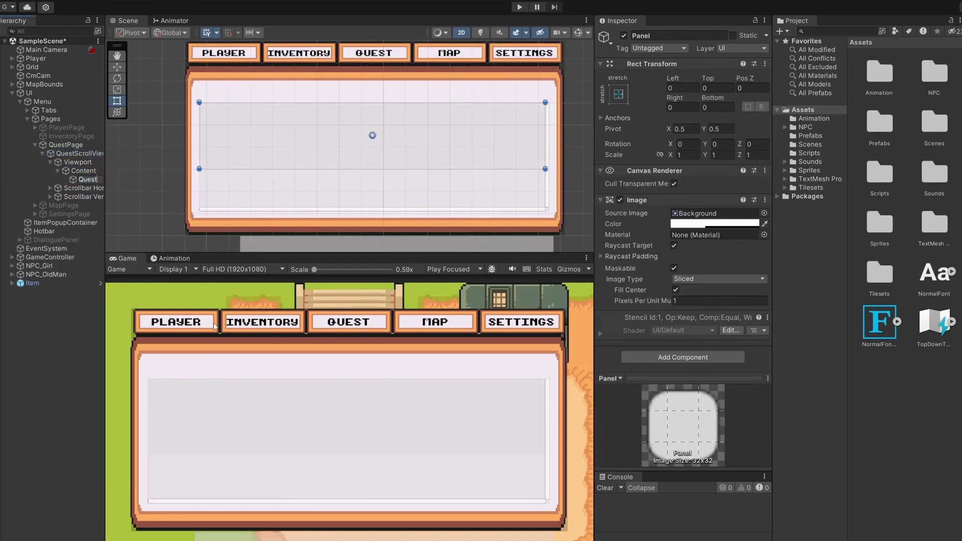
text(Entry)
key(Return)
drag(105, 151, 121, 150)
Add a QuestNameText TextMeshPro child to QuestEntry using NormalFont and reading 'Quest Name'.
right_click(88, 180)
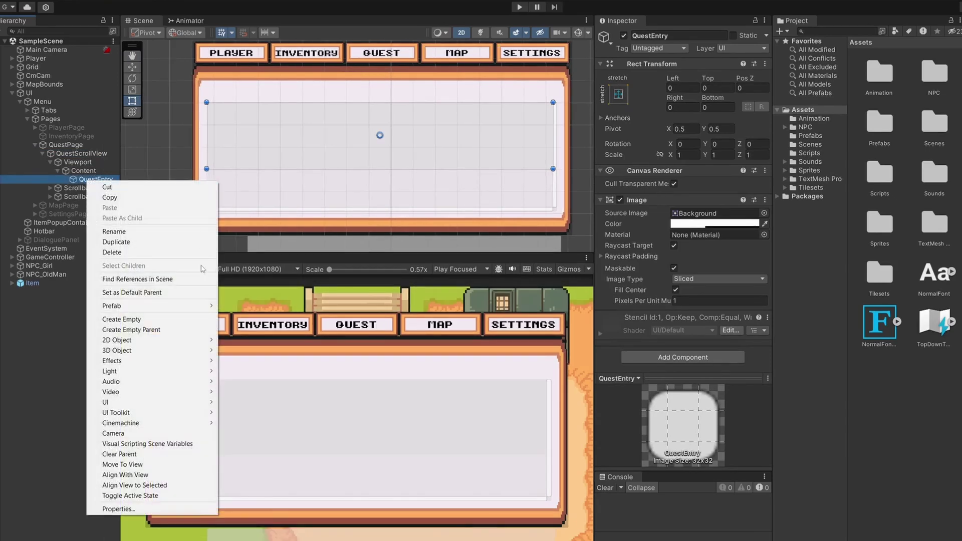
mouse_move(150, 402)
click(236, 412)
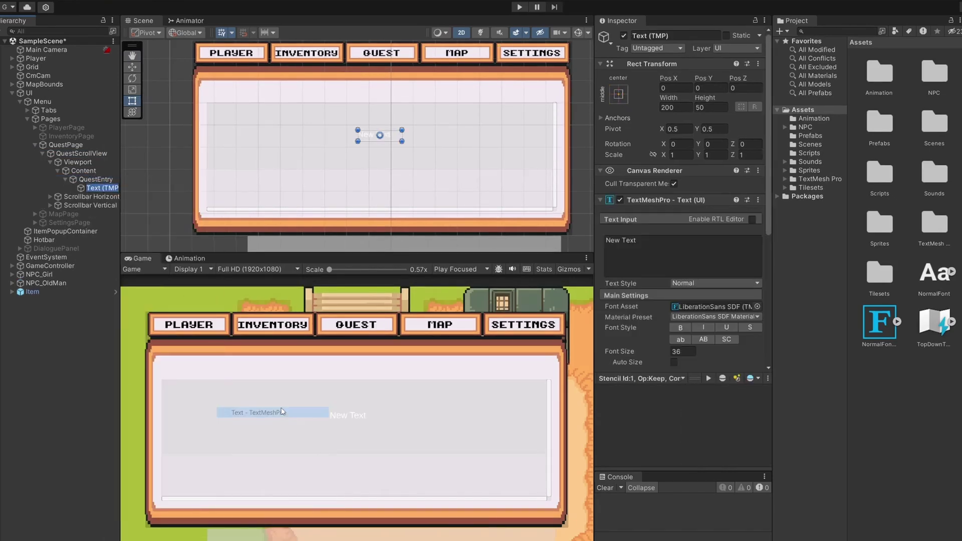
text(QuestName)
click(703, 36)
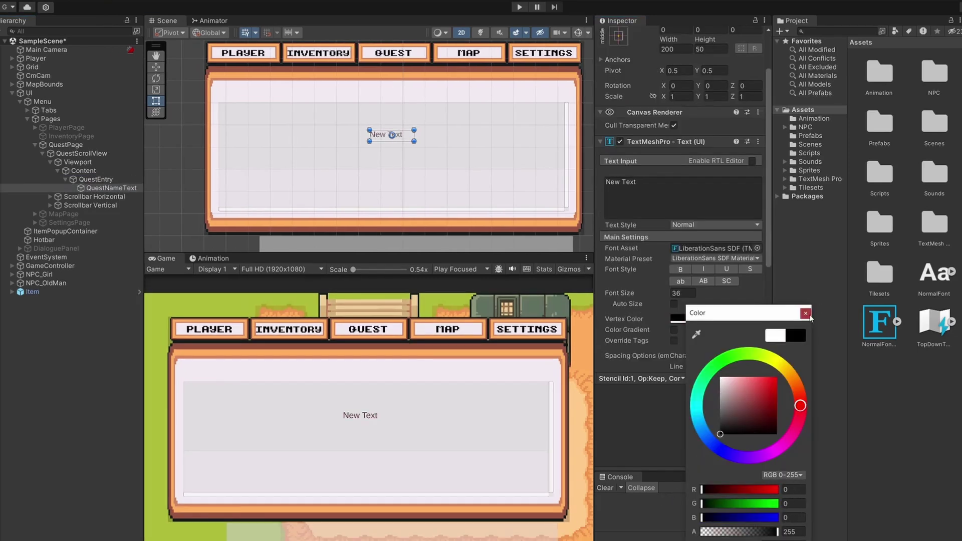
click(805, 314)
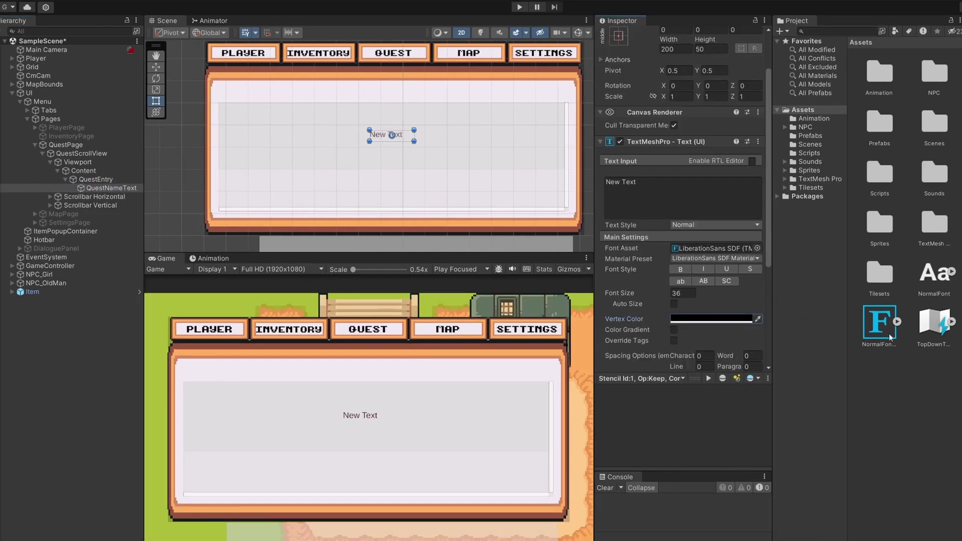
drag(884, 329, 698, 249)
click(667, 198)
text(Quest Name)
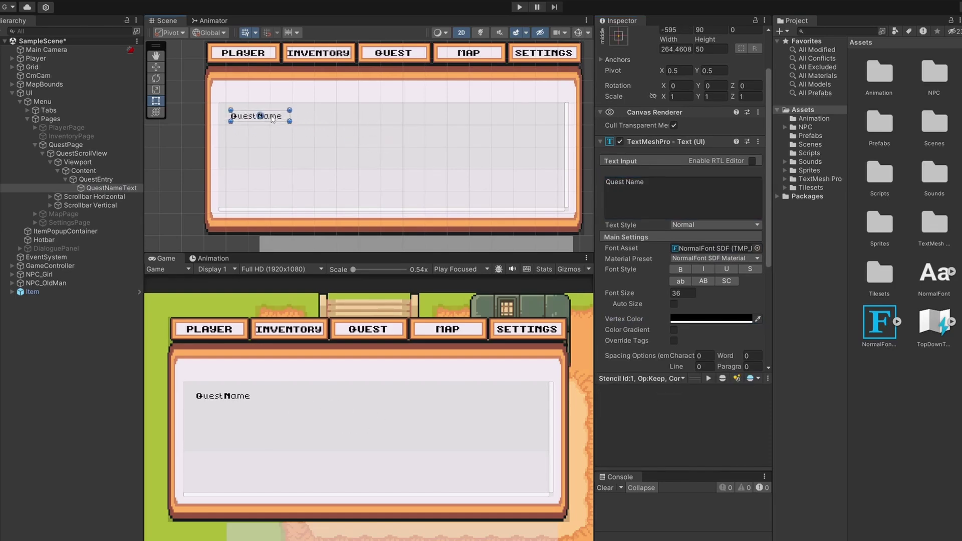
click(96, 180)
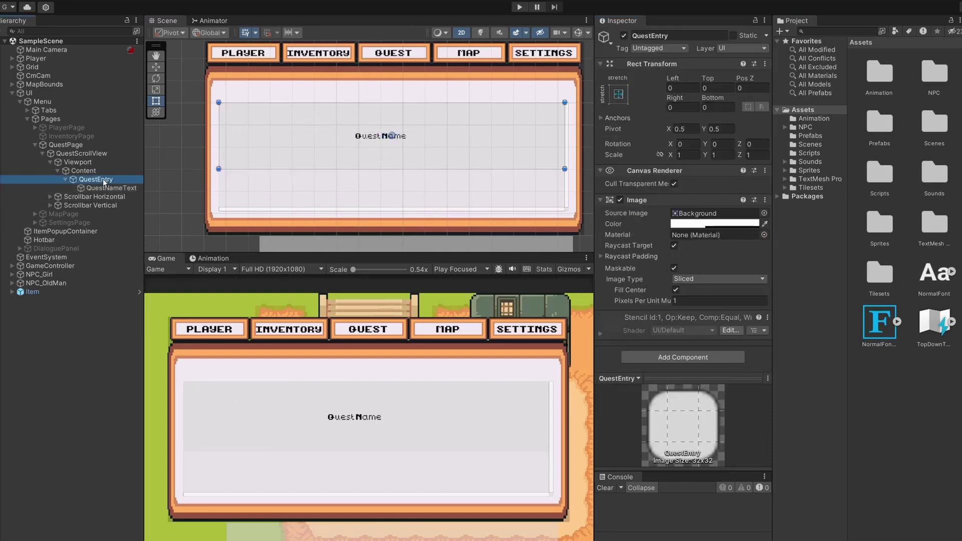
Add a UI Panel named ObjectiveList inside QuestEntry.
right_click(104, 182)
mouse_move(166, 401)
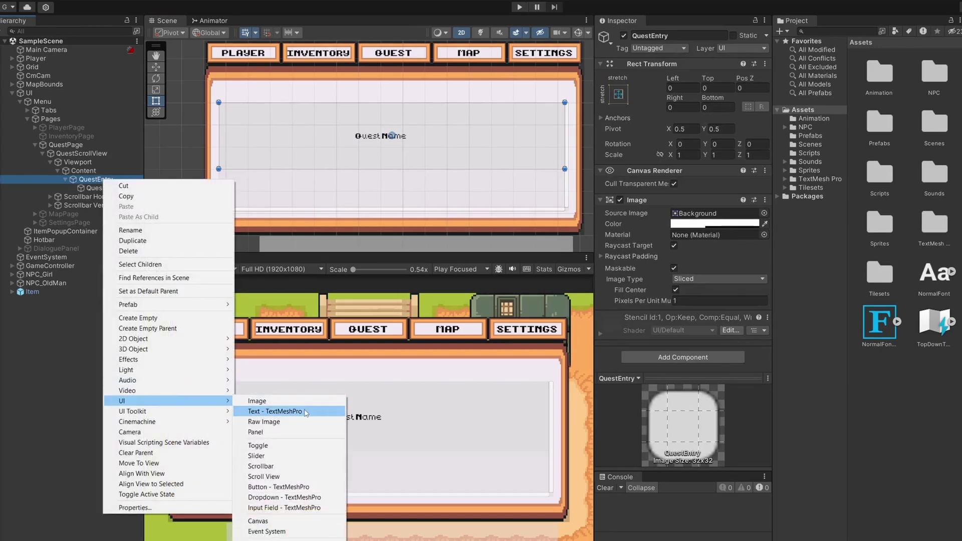
click(256, 432)
text(Obj)
text(ectiveL)
key(BackSpace)
text(iveList)
click(120, 206)
click(119, 198)
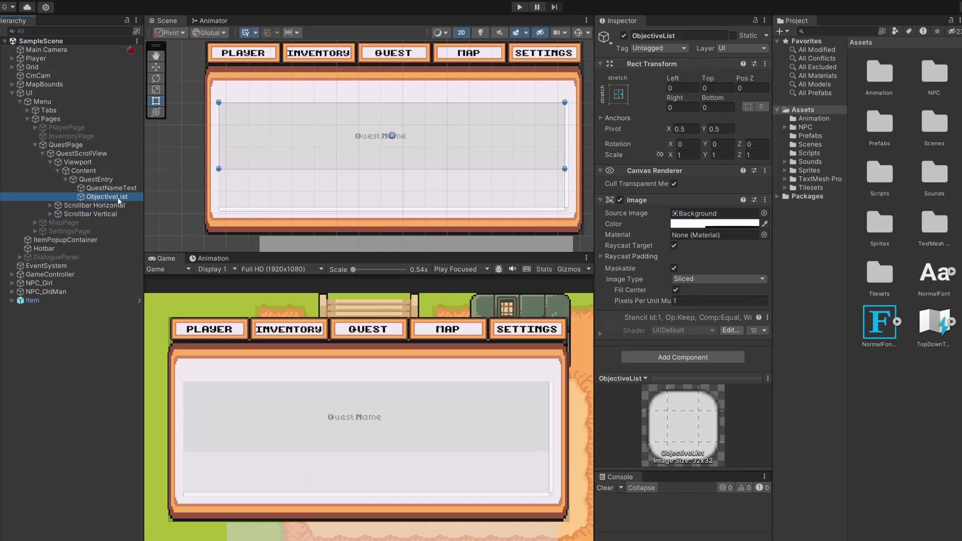
Add a black NormalFont ObjectiveText label under ObjectiveList, widened to about 333 units.
right_click(118, 198)
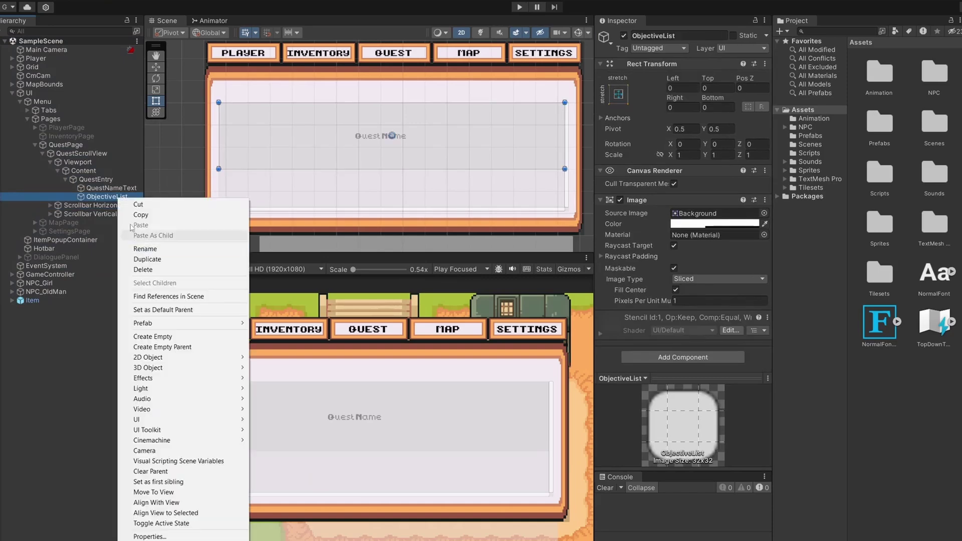
right_click(103, 196)
mouse_move(140, 421)
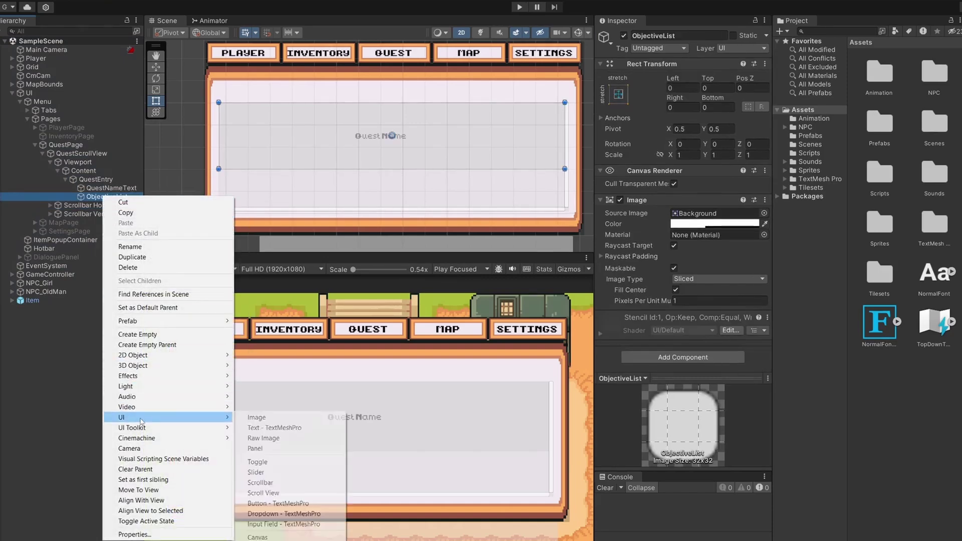
click(270, 428)
text(ObjectiveText)
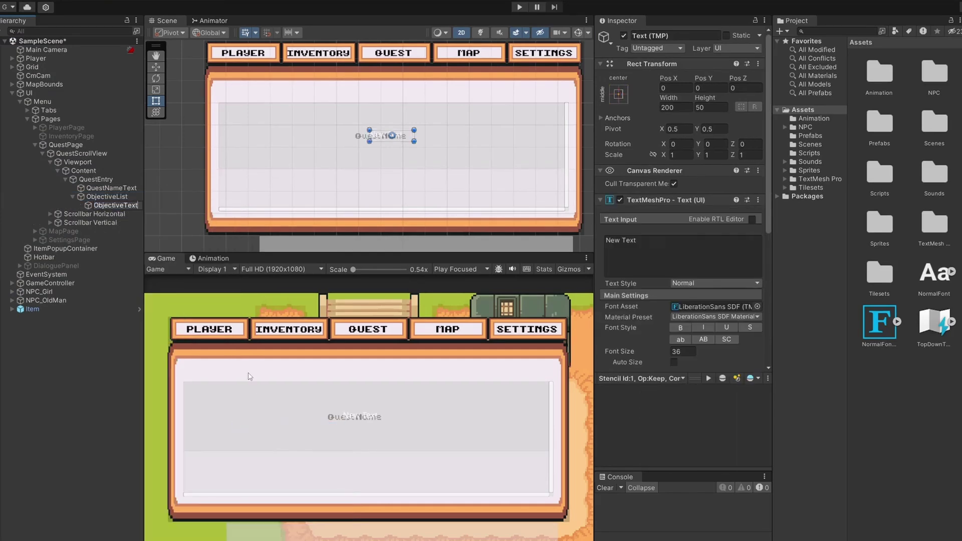
key(Return)
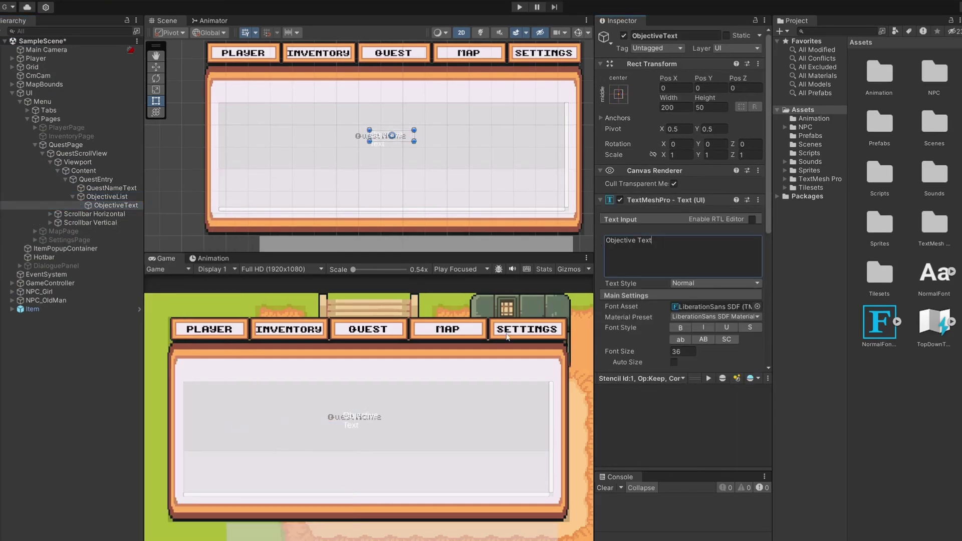
scroll(725, 350, down, 1)
click(725, 347)
click(782, 426)
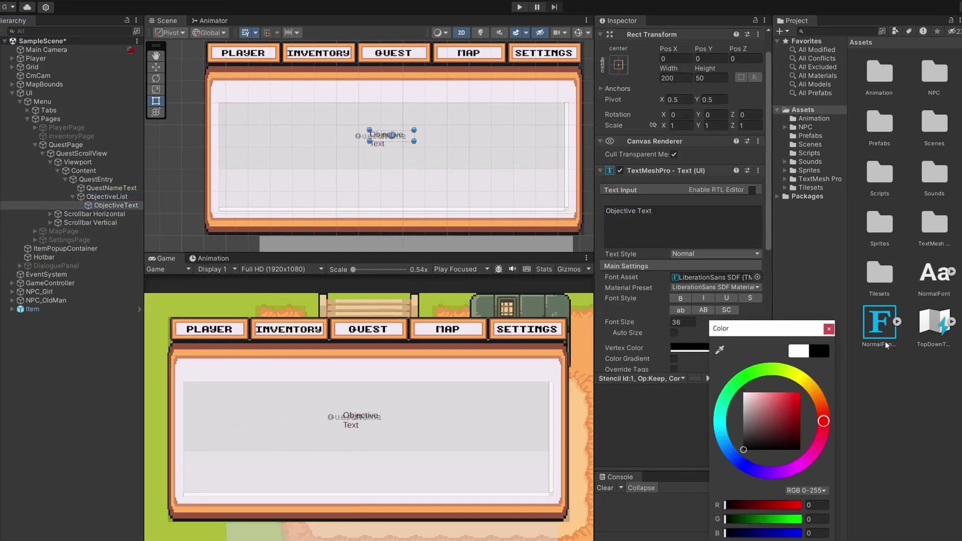
click(869, 320)
drag(869, 321, 708, 278)
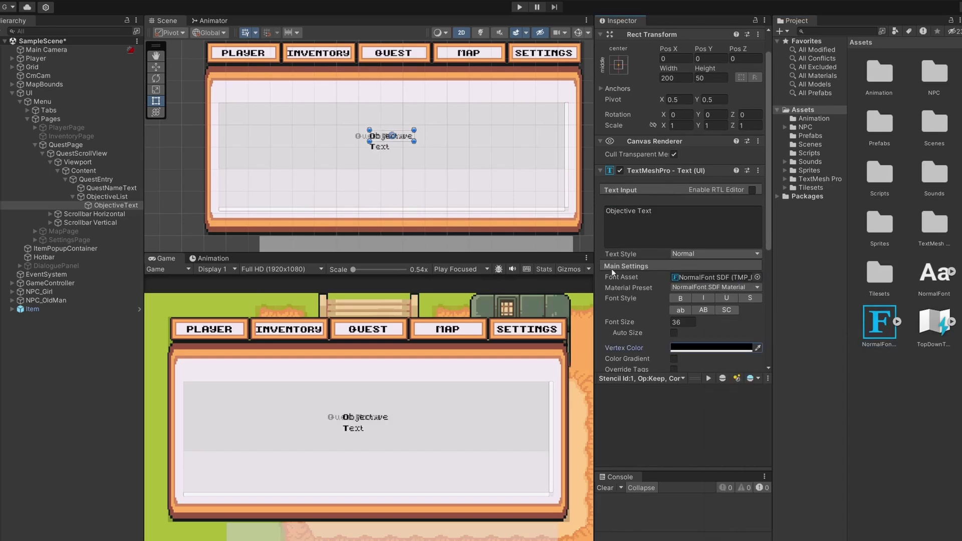
drag(414, 135, 441, 209)
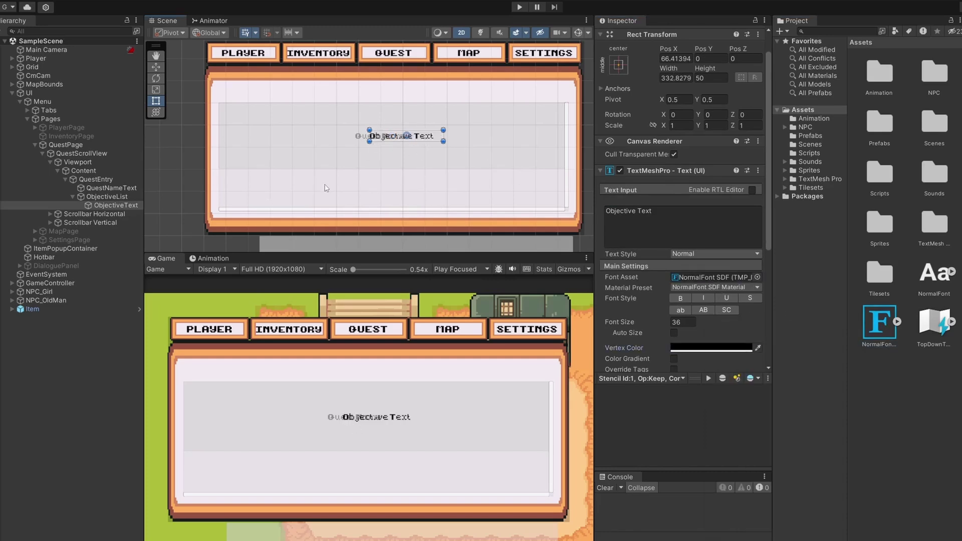
Add a Vertical Layout Group to Content with spacing 10.
click(97, 173)
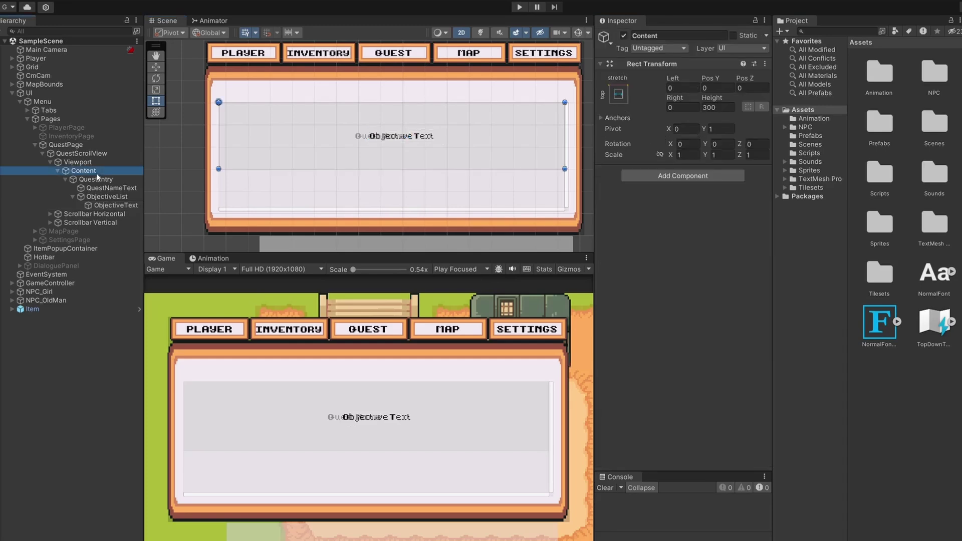
click(715, 175)
text(ver)
key(Return)
click(694, 194)
text(10)
Add a Content Size Fitter to Content with Vertical Fit set to Preferred Size, and save the scene.
click(652, 270)
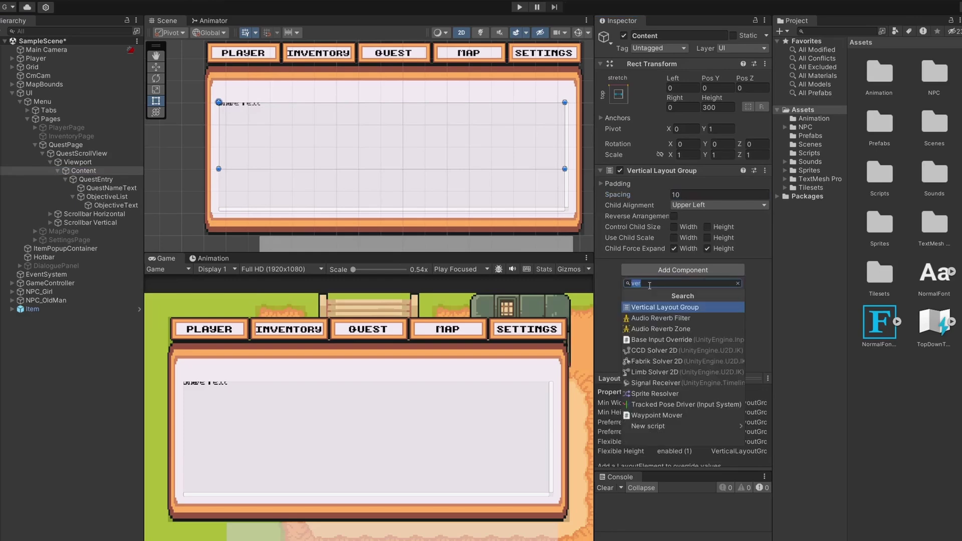
key(BackSpace)
text(content)
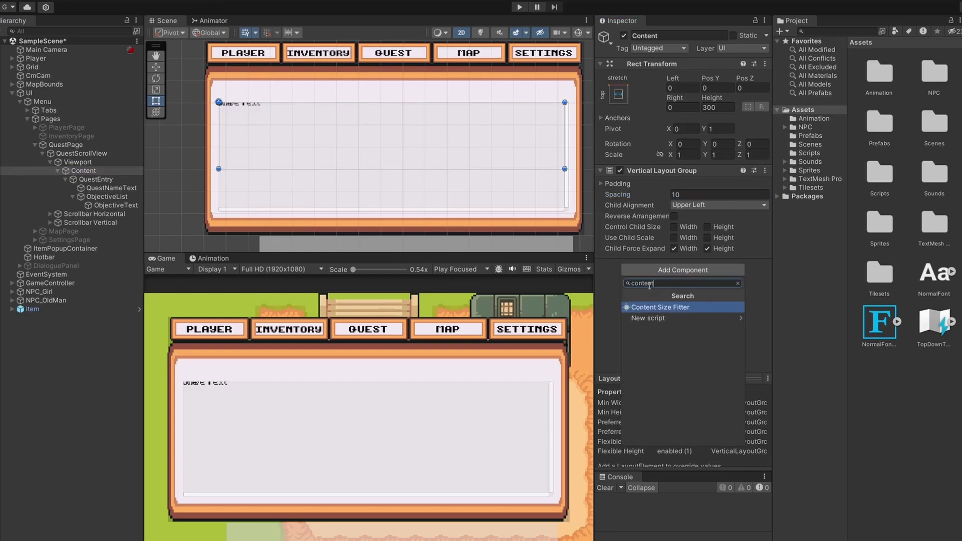
click(657, 306)
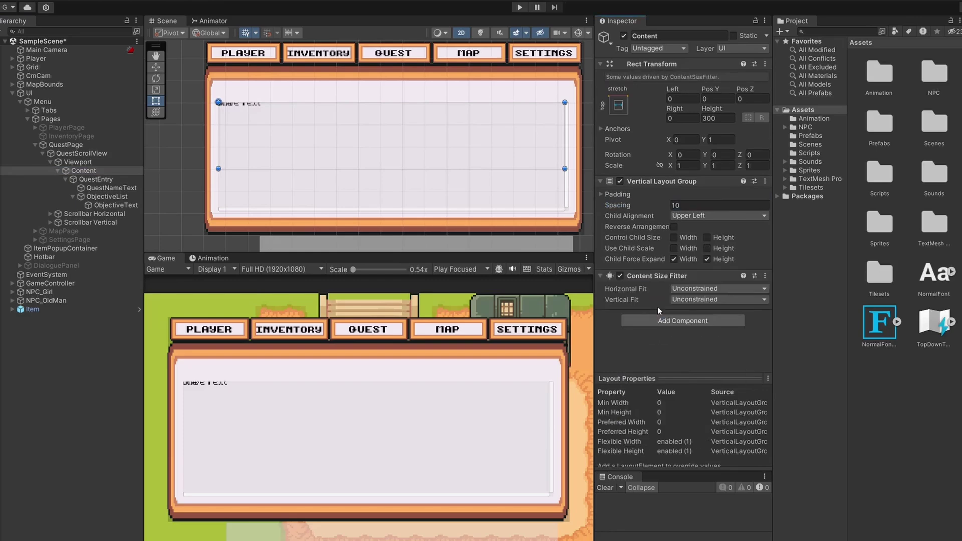
click(686, 300)
click(693, 332)
key(ctrl+s)
Give QuestEntry a Vertical Layout Group with Child Force Expand Height turned off, and save.
click(92, 178)
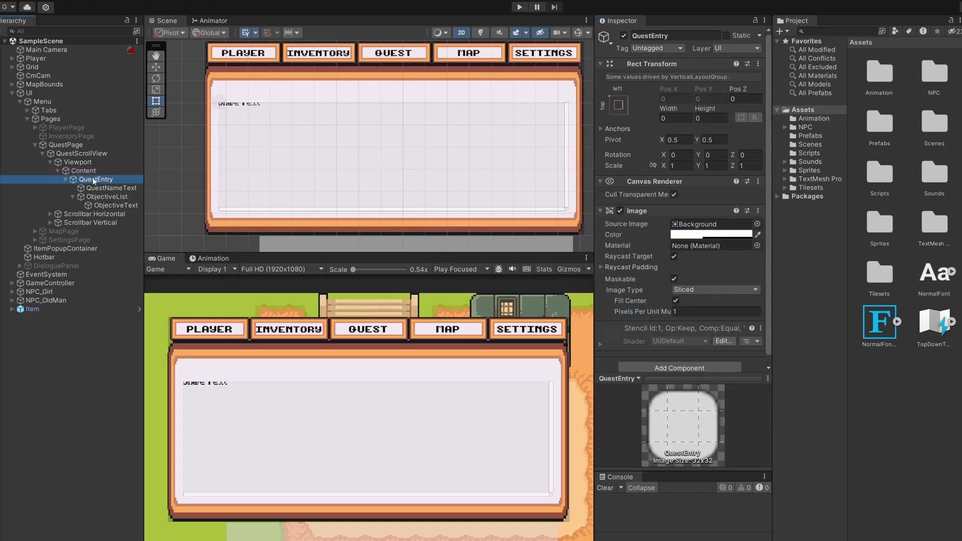
scroll(686, 325, down, 1)
click(679, 359)
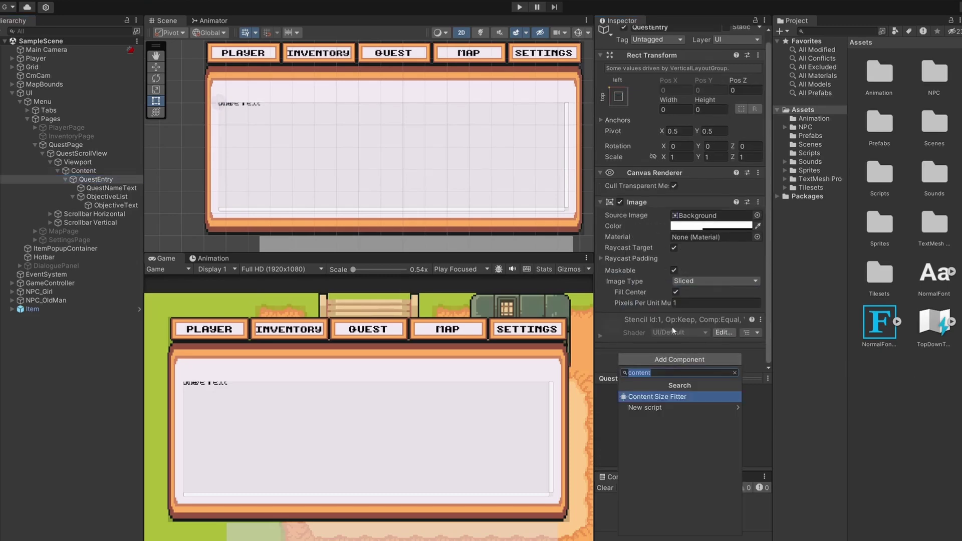
text(ver)
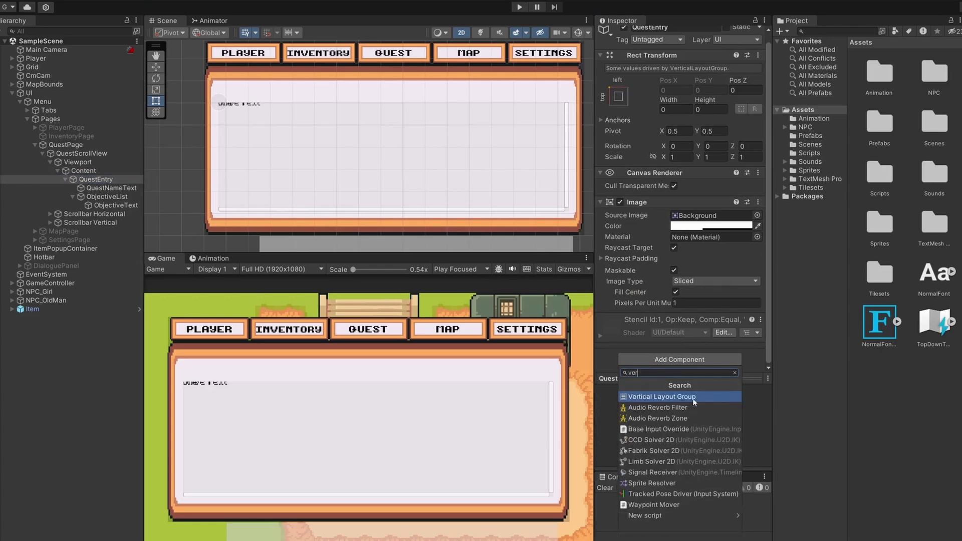
key(Return)
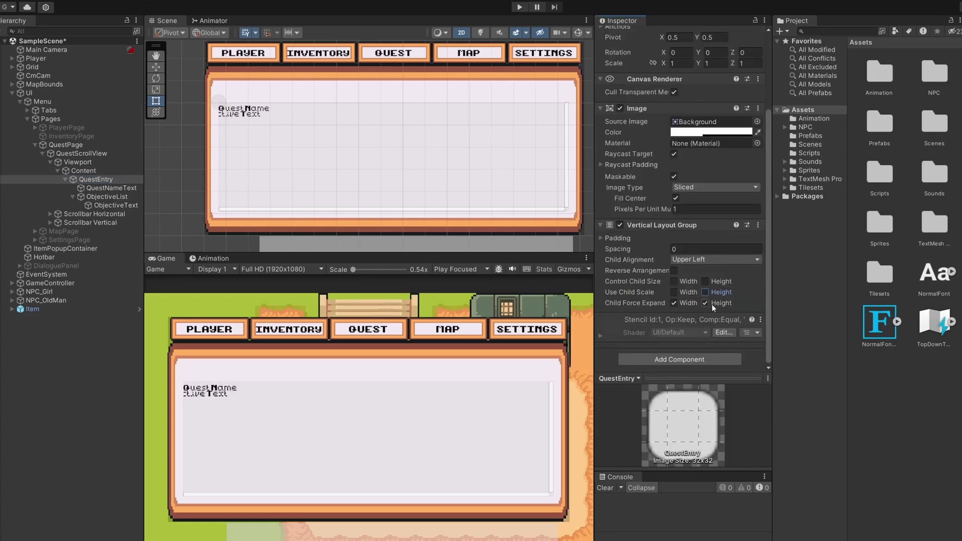
click(705, 303)
key(ctrl+s)
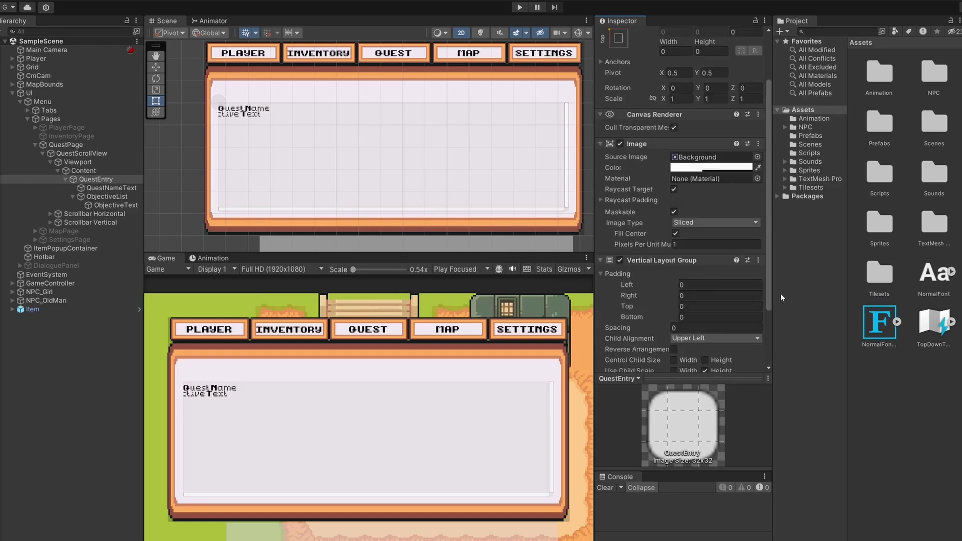
click(618, 239)
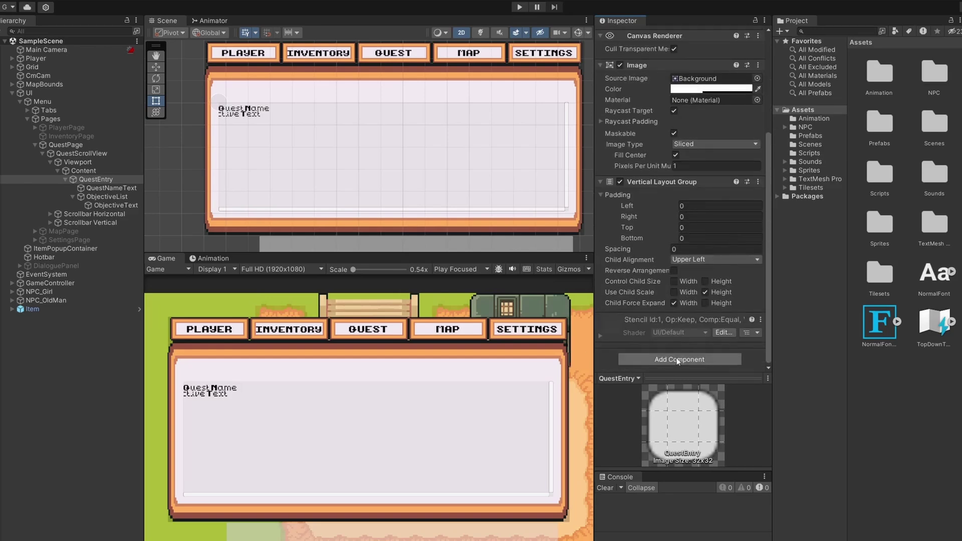
Add a Content Size Fitter to QuestEntry with Vertical Fit set to Preferred Size.
click(676, 360)
text(content)
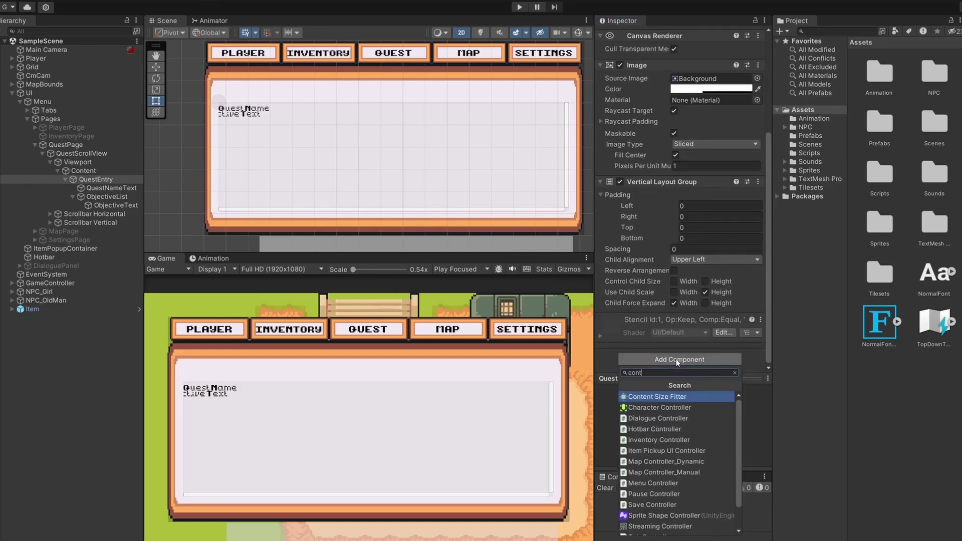
click(684, 397)
scroll(664, 261, down, 3)
click(715, 271)
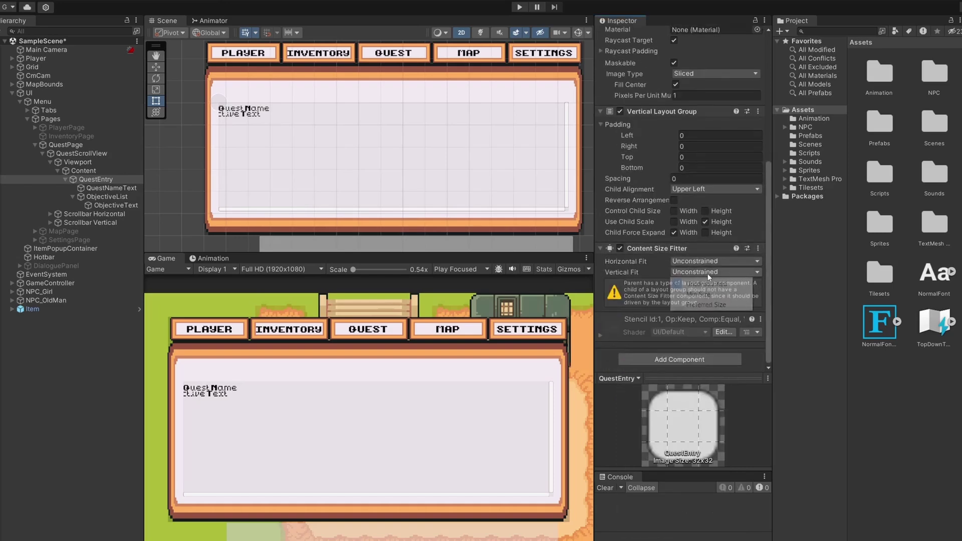
click(722, 305)
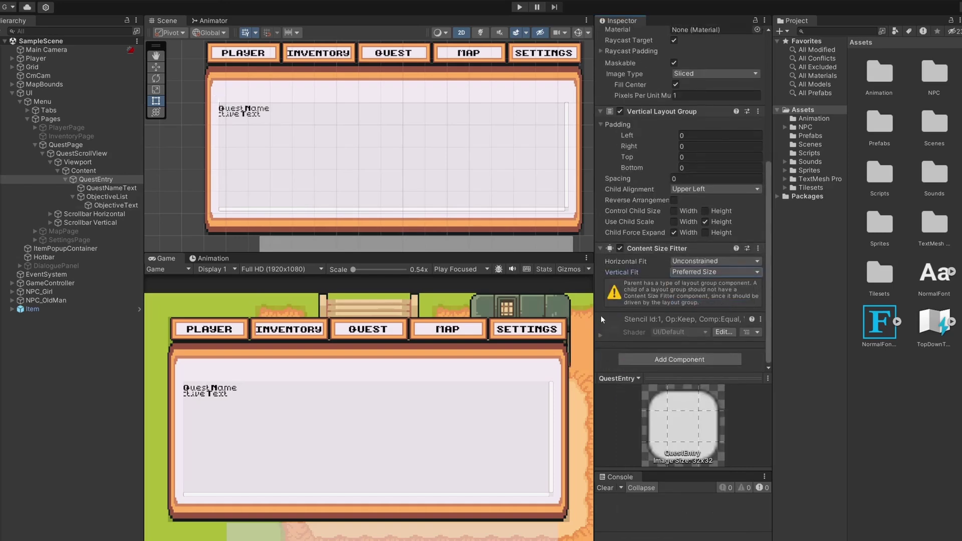
click(106, 196)
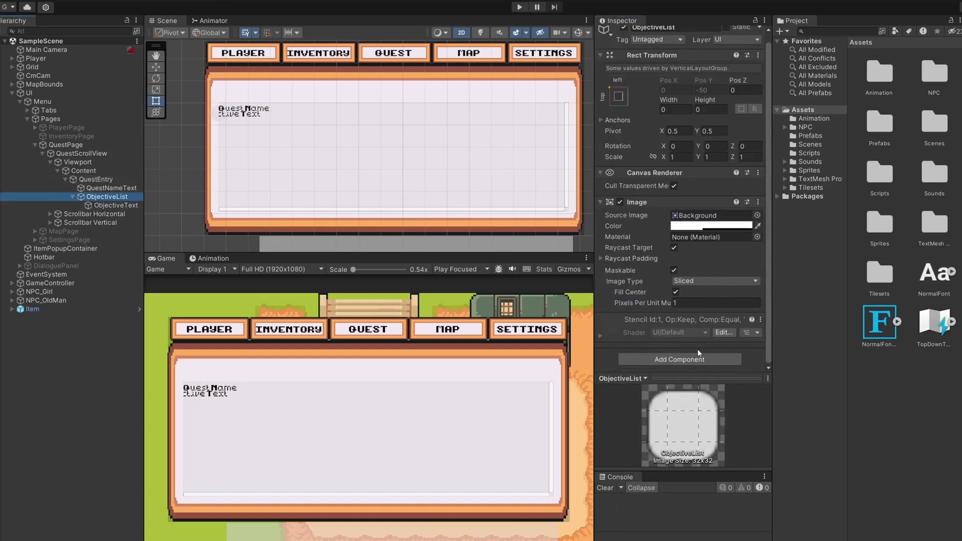
Add a Vertical Layout Group to ObjectiveList with spacing 5.
click(698, 357)
text(vertical)
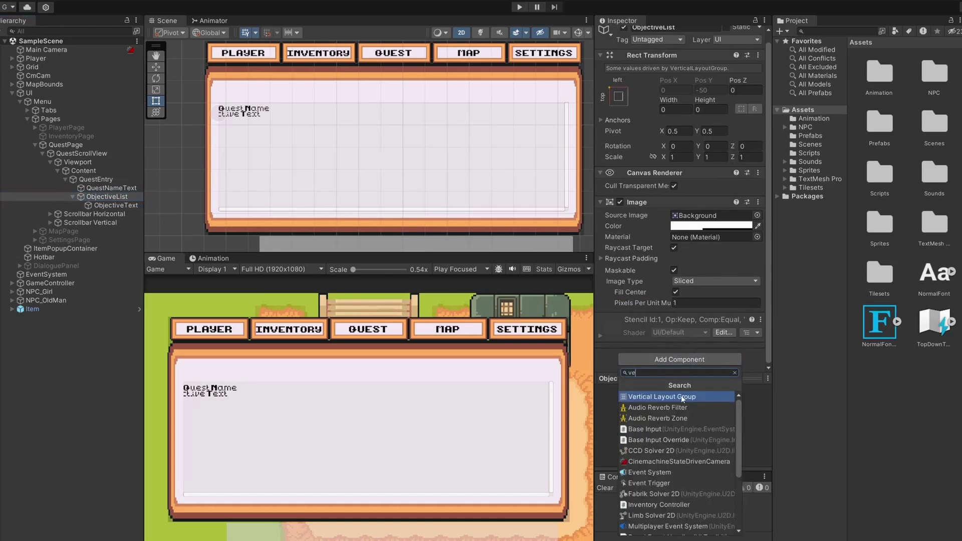
key(Return)
click(679, 249)
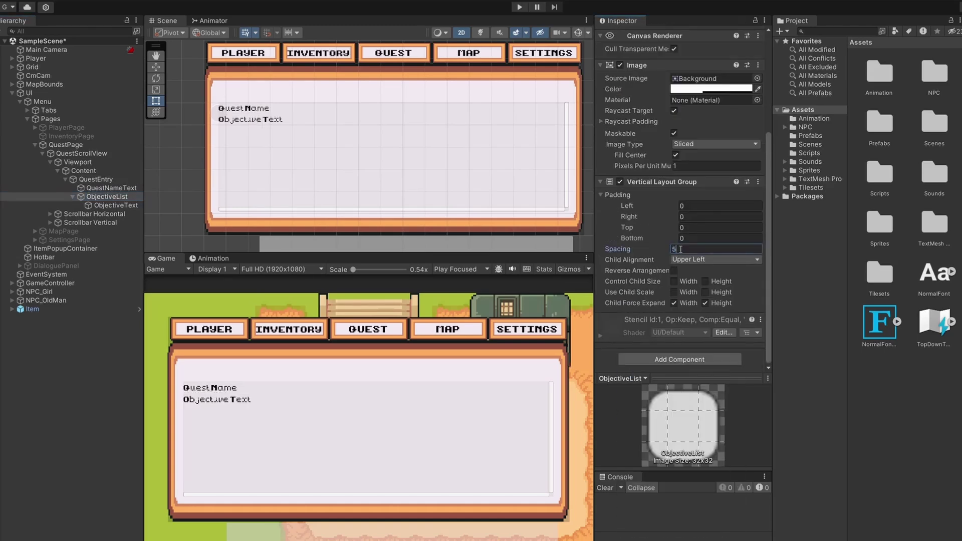
Add a Content Size Fitter to ObjectiveList with Vertical Fit set to Preferred Size.
click(677, 359)
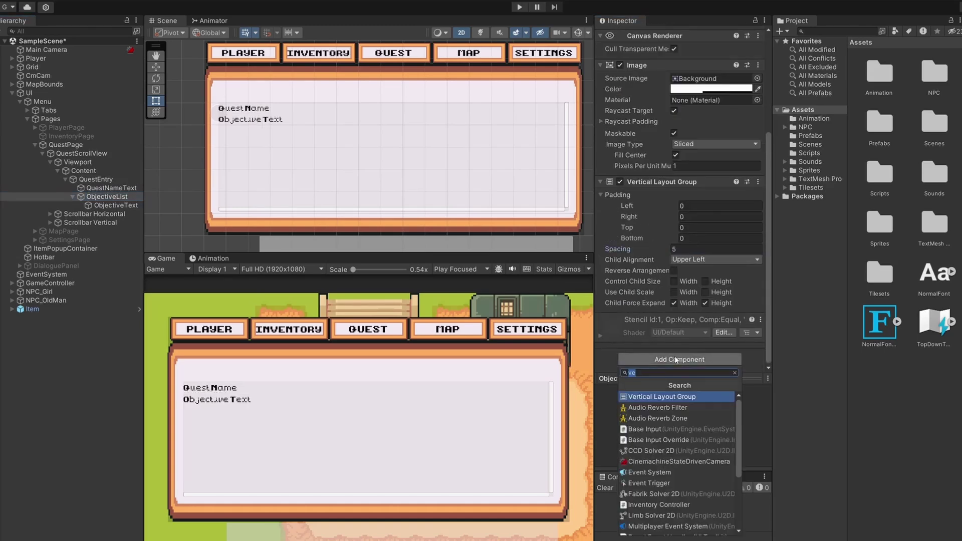
text(con)
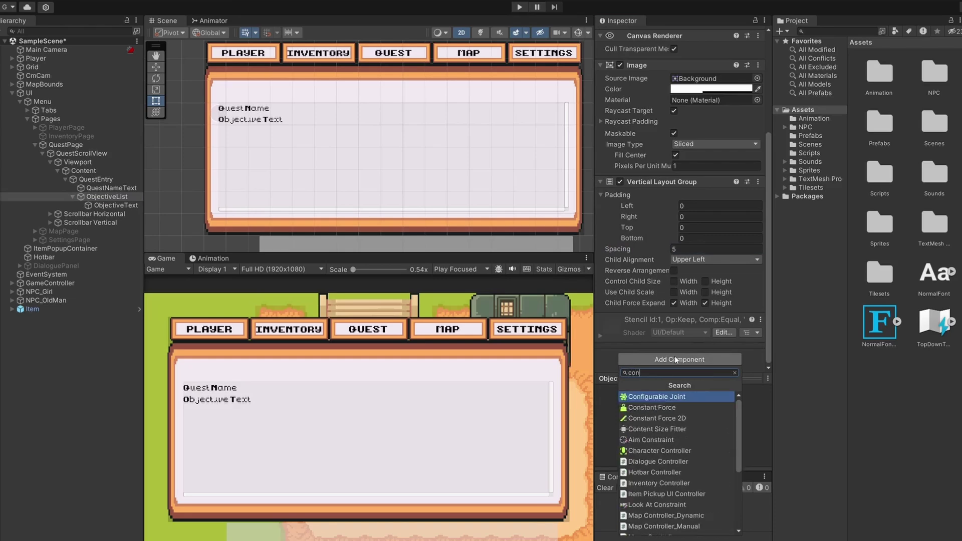
text(tent)
key(Return)
click(715, 272)
click(714, 306)
Test stacking by duplicating QuestEntry and its objective text, then switch to the asset pack folder.
click(76, 179)
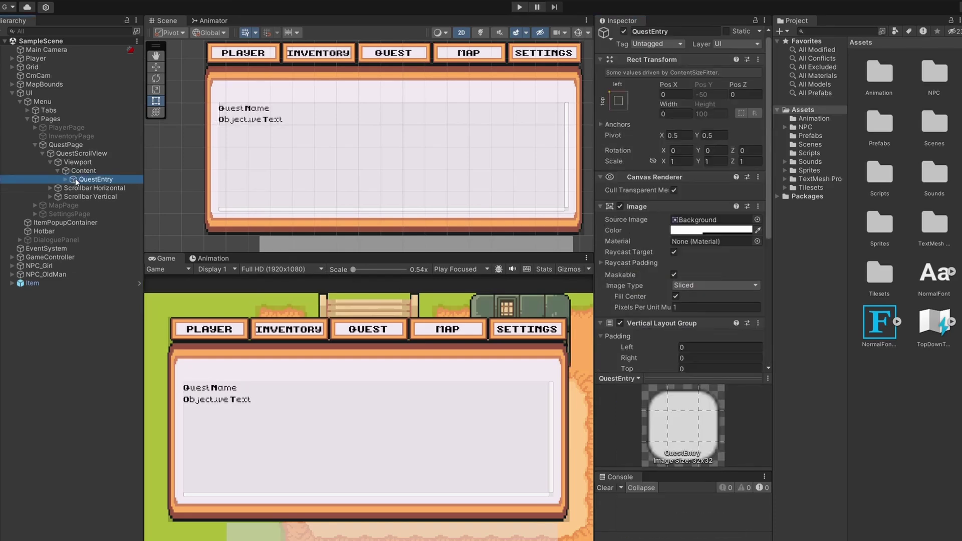
key(ctrl+d)
key(ctrl+d)
key(ctrl+d)
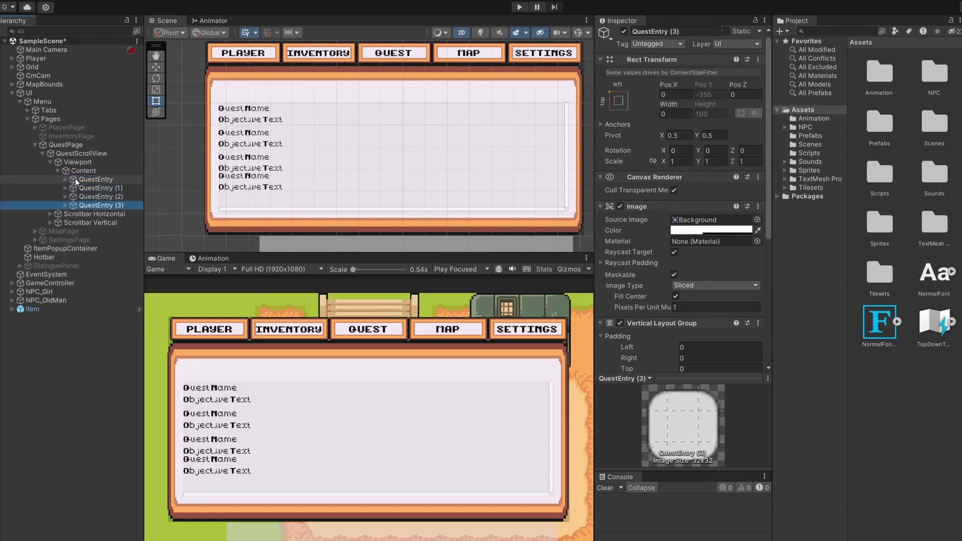
click(75, 178)
click(66, 180)
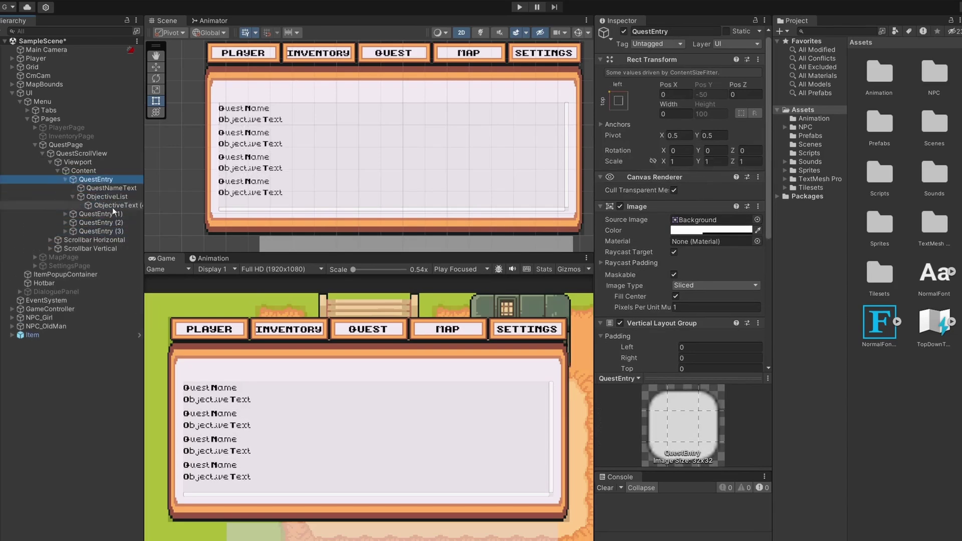
click(112, 205)
key(ctrl+d)
key(ctrl+d)
key(ctrl+d)
key(ctrl+d)
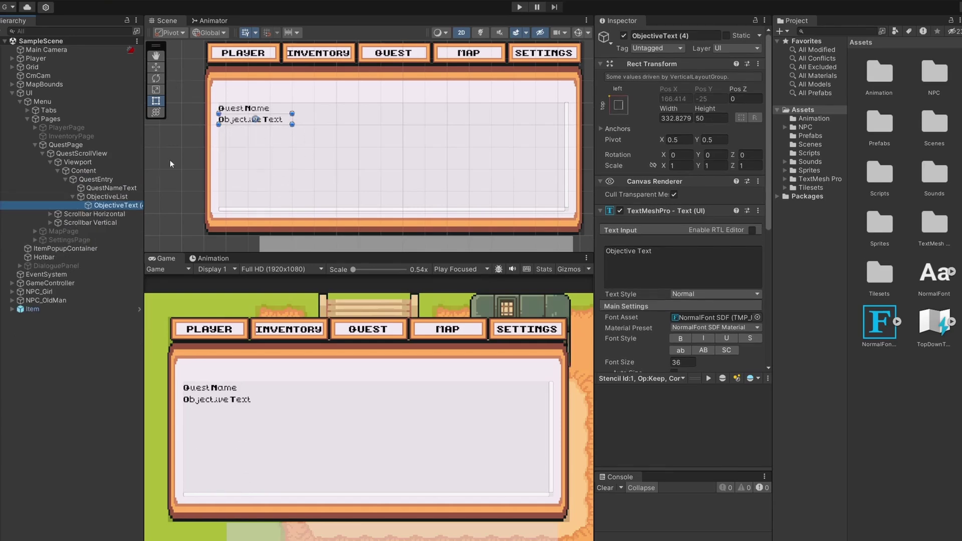
key(alt+Tab)
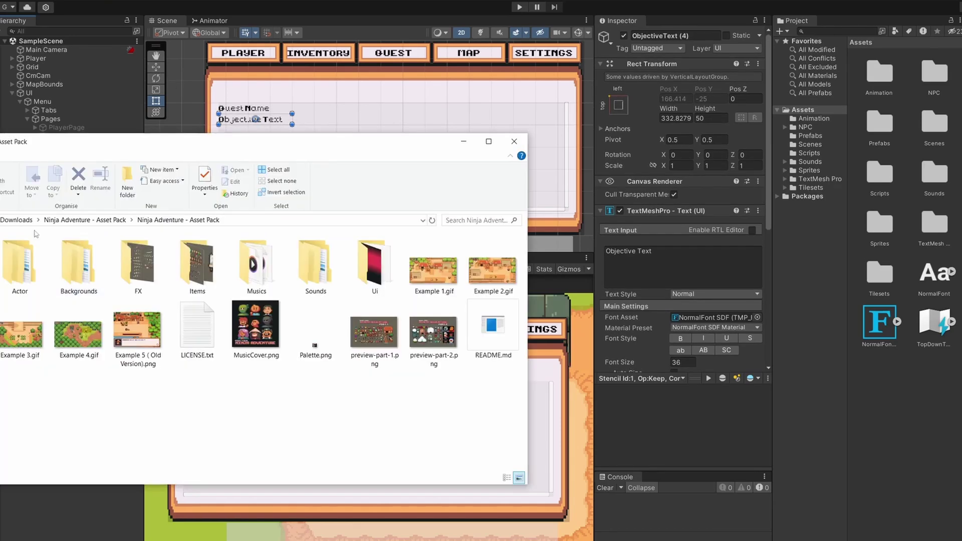
Import nine_path_5.png from the pack's Ui/Theme folder into the project's Sprites folder.
double_click(383, 266)
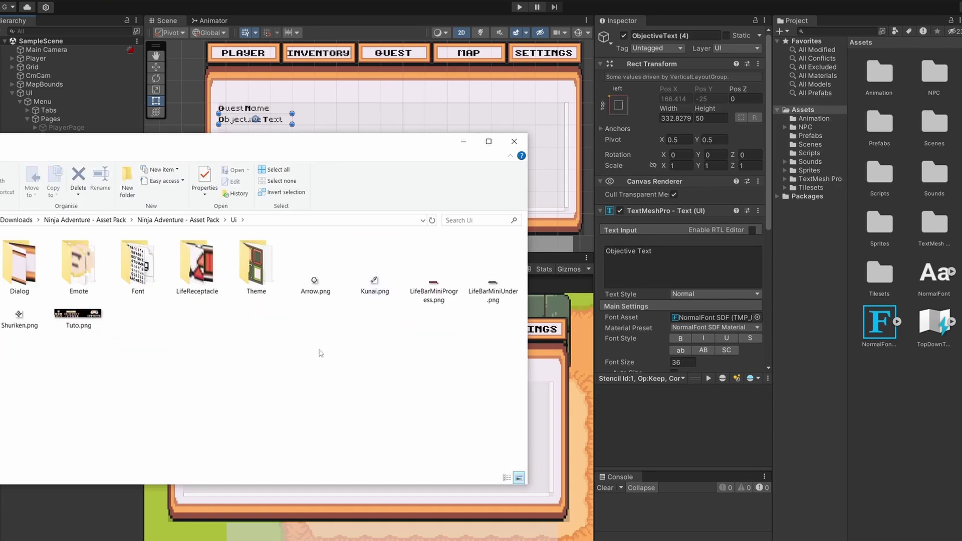
double_click(276, 265)
click(318, 296)
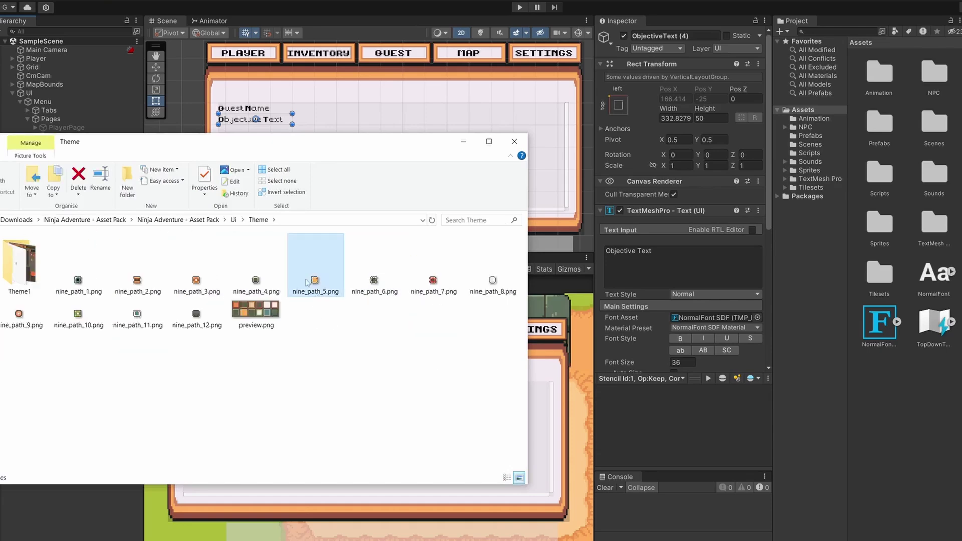
drag(708, 432, 886, 384)
drag(917, 257, 809, 171)
Set nine_path_5 to 16 pixels per unit, Point (no filter) and Compression None, and apply.
click(809, 170)
click(935, 222)
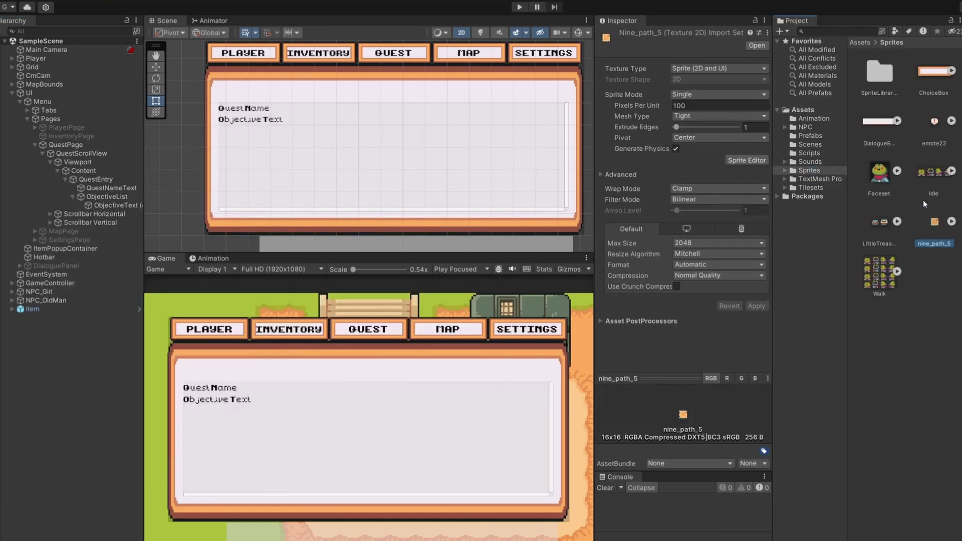
click(698, 106)
text(16)
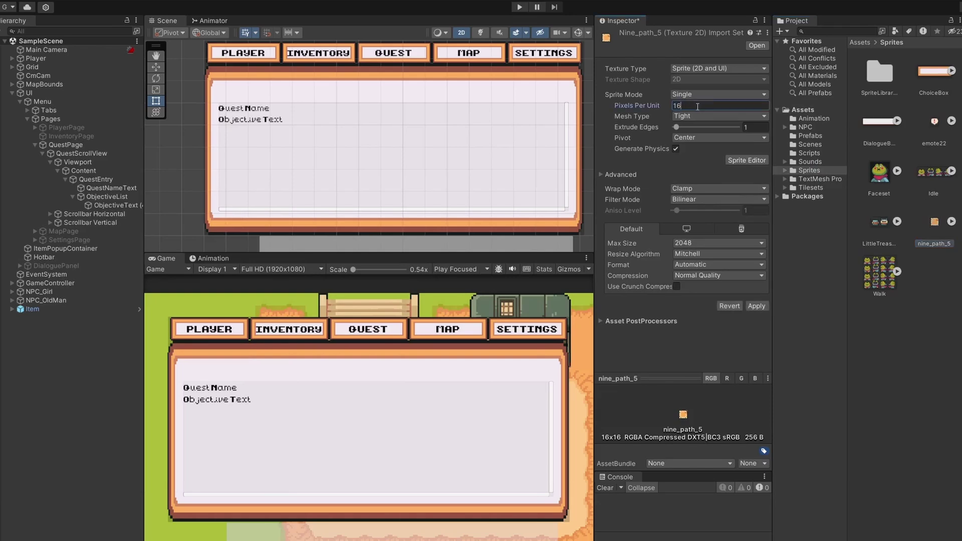
click(700, 199)
click(699, 209)
click(700, 275)
click(699, 286)
click(757, 295)
click(96, 180)
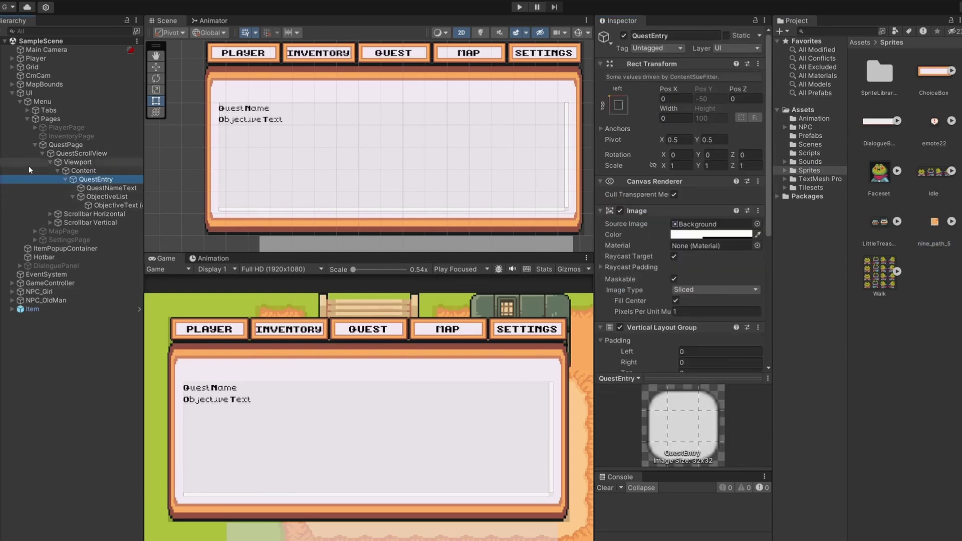
Make nine_path_5 QuestEntry's source image, try native size and stretching, then undo the resize.
drag(937, 229, 710, 224)
click(694, 322)
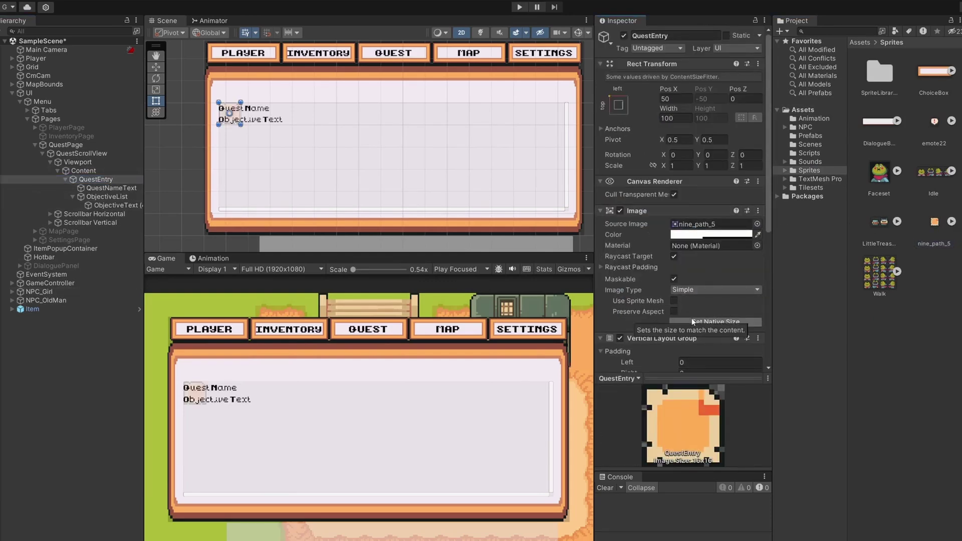
scroll(641, 273, down, 1)
drag(241, 124, 570, 130)
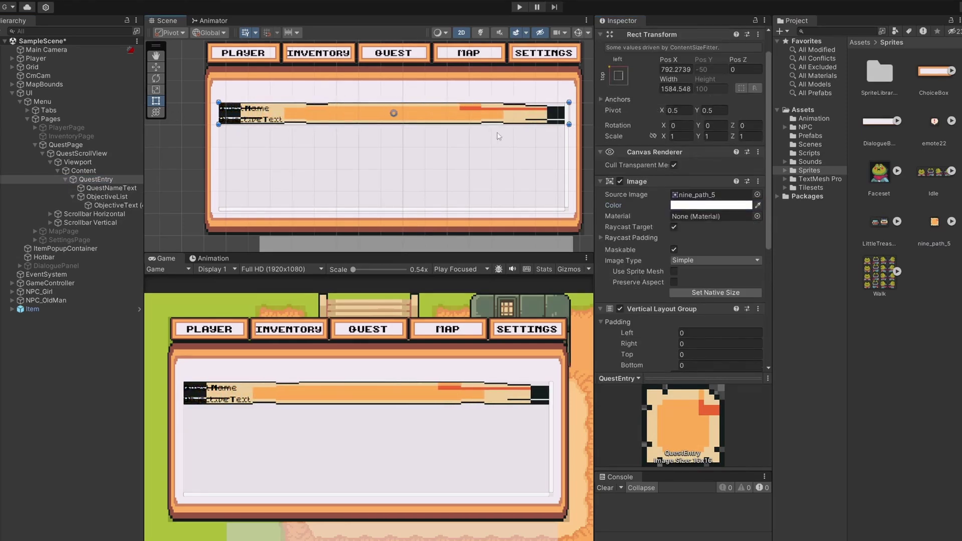
key(ctrl+z)
key(ctrl+z)
key(ctrl+z)
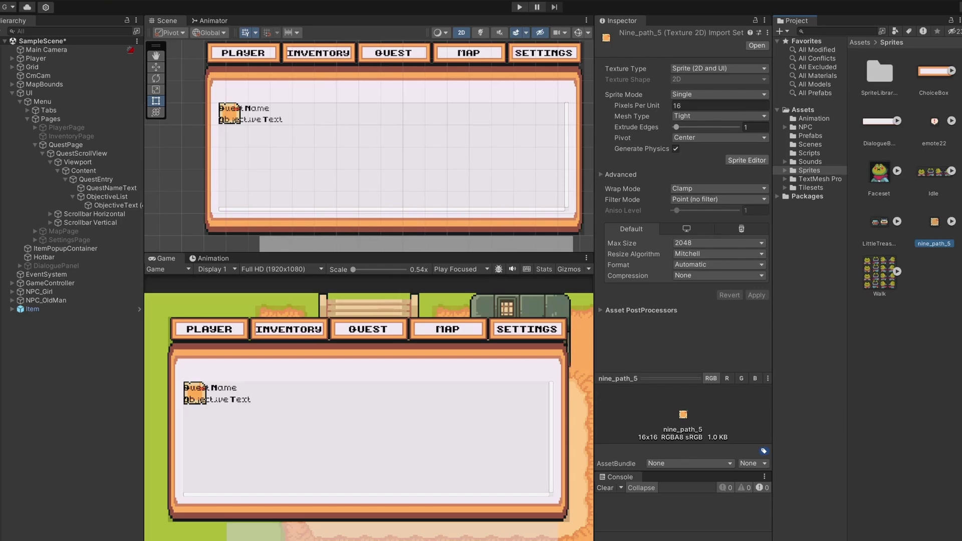
Switch nine_path_5's Mesh Type to Full Rect and apply.
click(701, 116)
click(702, 128)
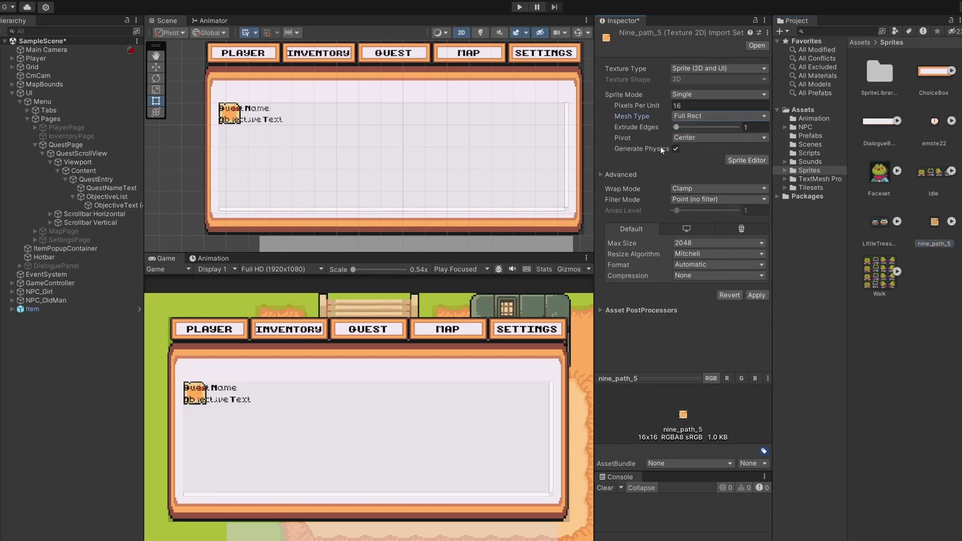
click(756, 295)
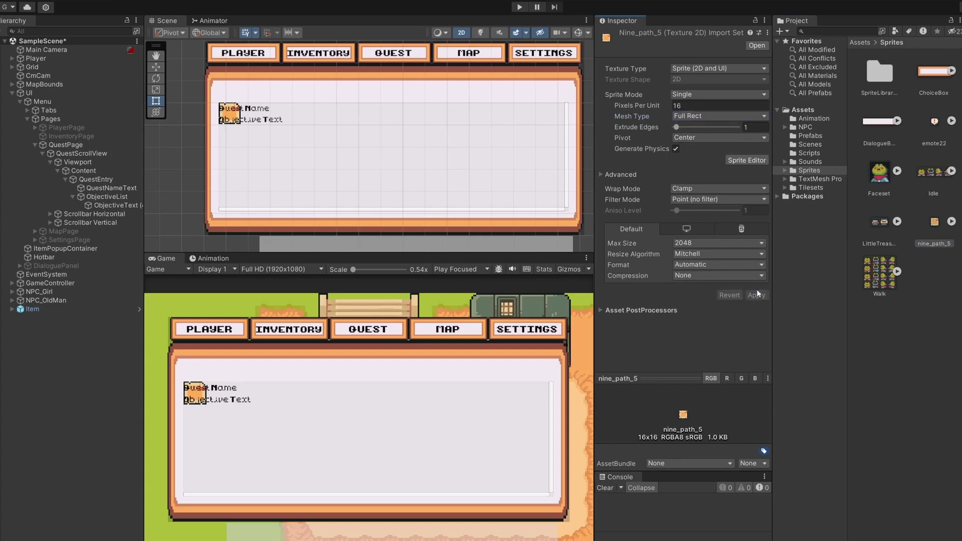
In the Sprite Editor, set nine-slice borders to left 5, right 5, top 6, bottom 5.
click(757, 161)
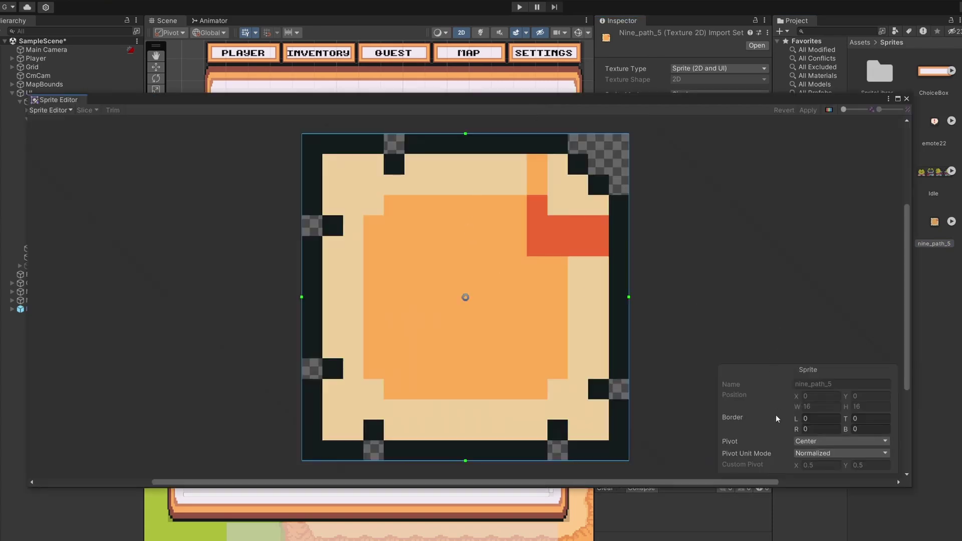
drag(301, 297, 407, 313)
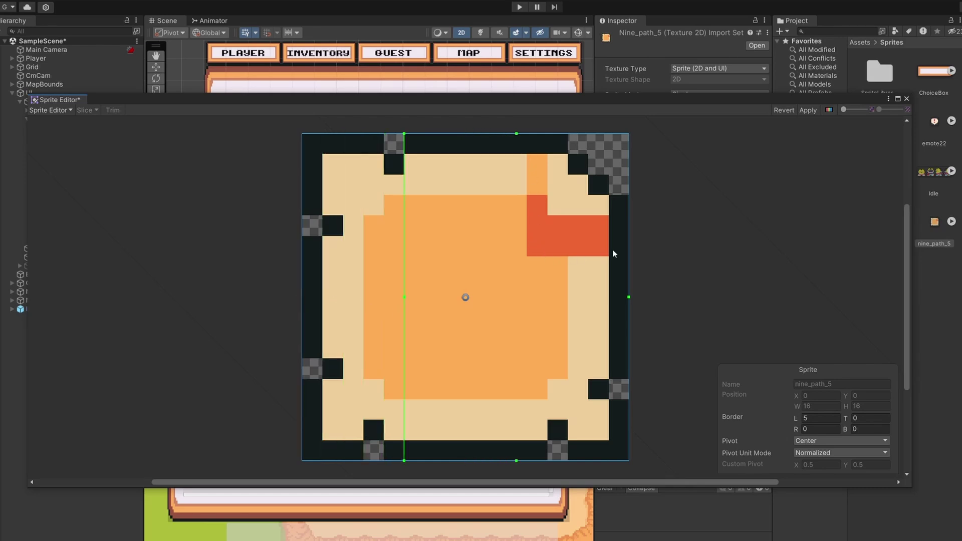
drag(631, 297, 530, 227)
drag(466, 133, 466, 256)
drag(465, 461, 460, 357)
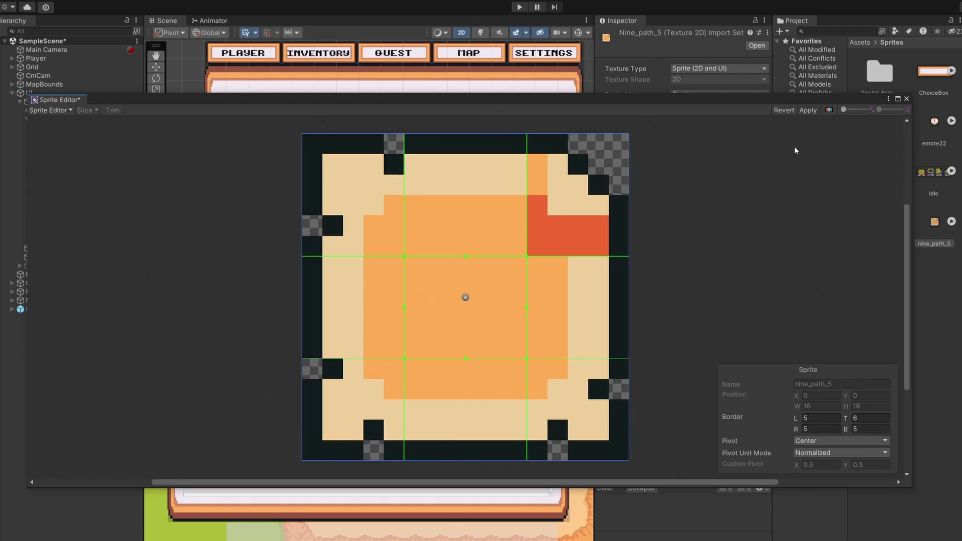
Reassign nine_path_5 as QuestEntry's sliced background and widen the card across the quest page.
click(96, 179)
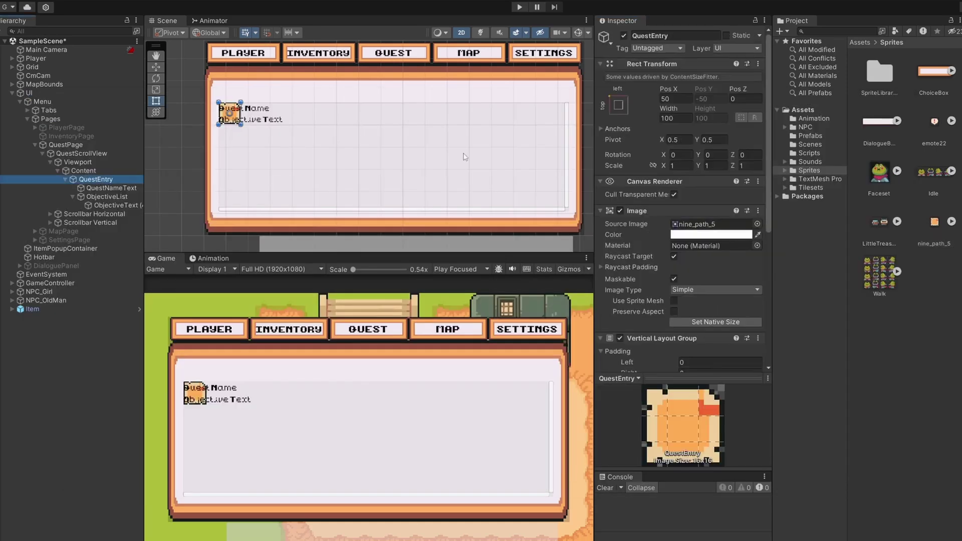
drag(936, 224, 691, 227)
scroll(682, 200, down, 5)
drag(241, 124, 565, 135)
Preview several objectives by duplicating ObjectiveText, then undo the copies.
click(124, 205)
key(ctrl+d)
key(ctrl+d)
key(ctrl+d)
key(ctrl+d)
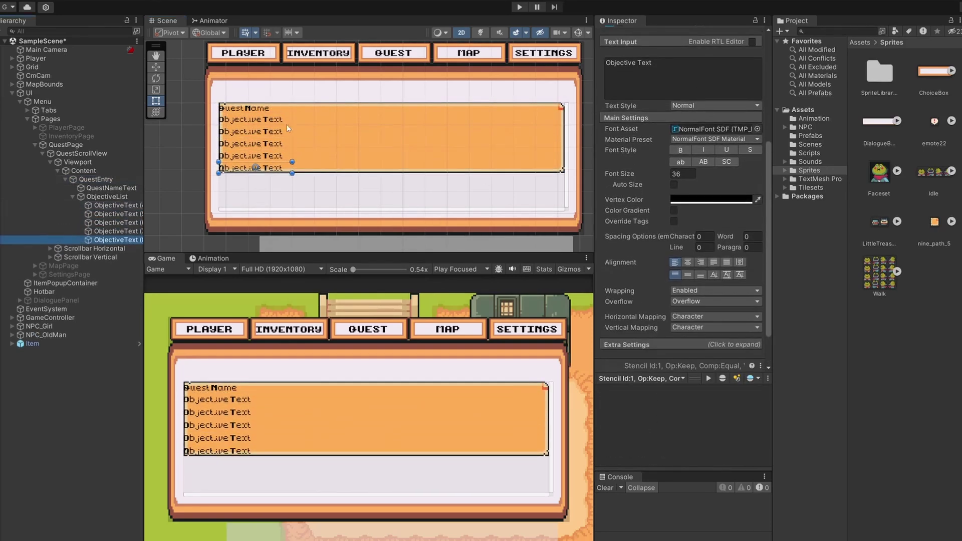
key(ctrl+z)
key(ctrl+z)
key(ctrl+z)
key(ctrl+z)
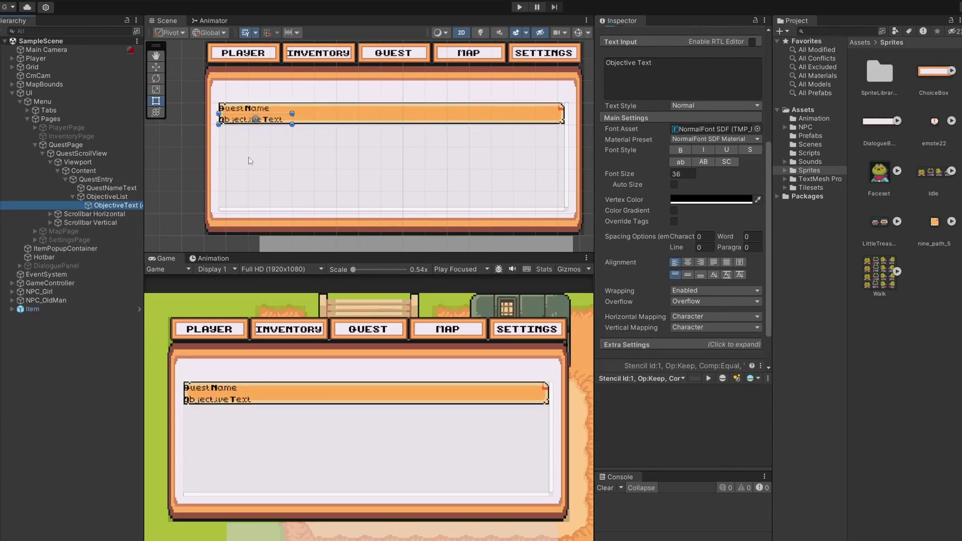
Pad QuestEntry 50 left, 40 top, 50 bottom, then edit ObjectiveList's left padding.
click(90, 180)
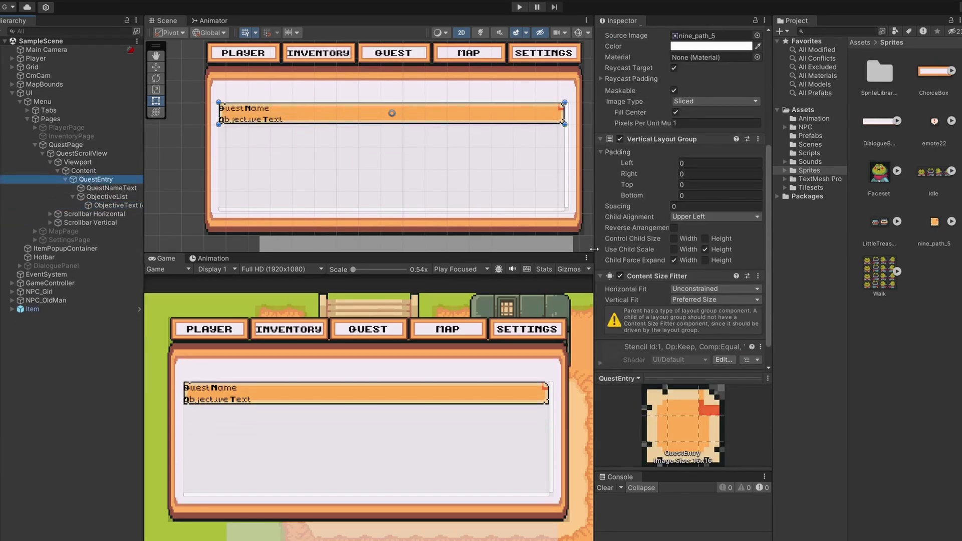
click(699, 161)
text(50)
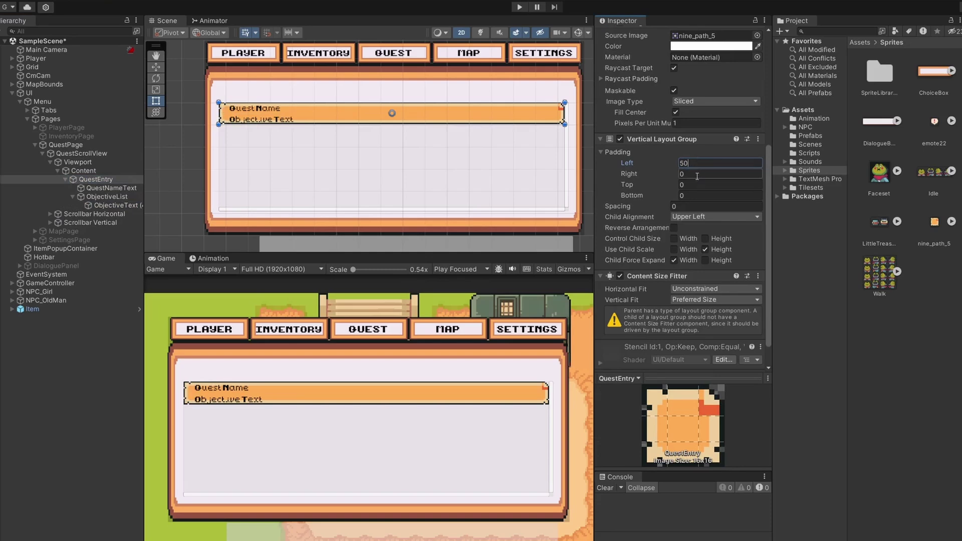
text(40)
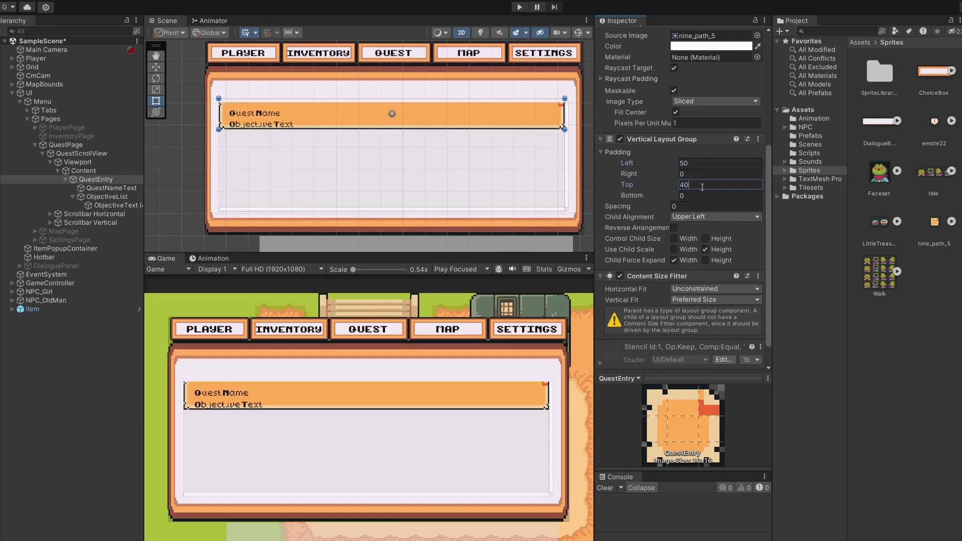
click(700, 195)
text(50)
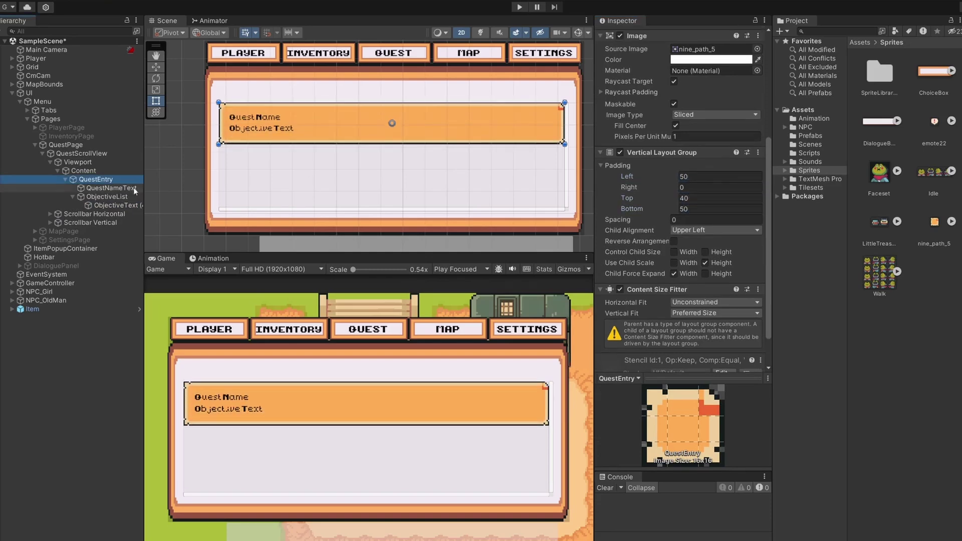
scroll(195, 151, up, 2)
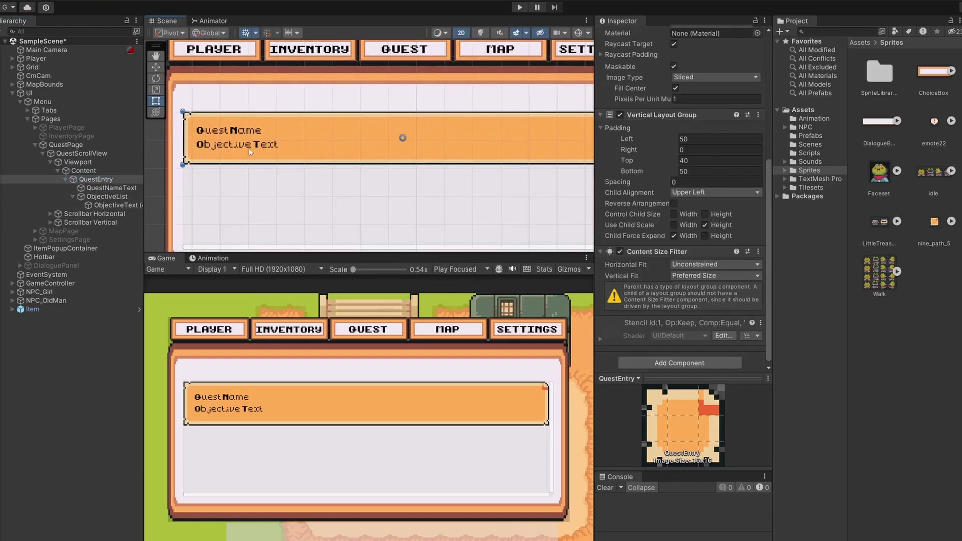
click(96, 197)
click(696, 140)
Play the game, switch to the Quest page, and duplicate the QuestEntry card twice.
text(50)
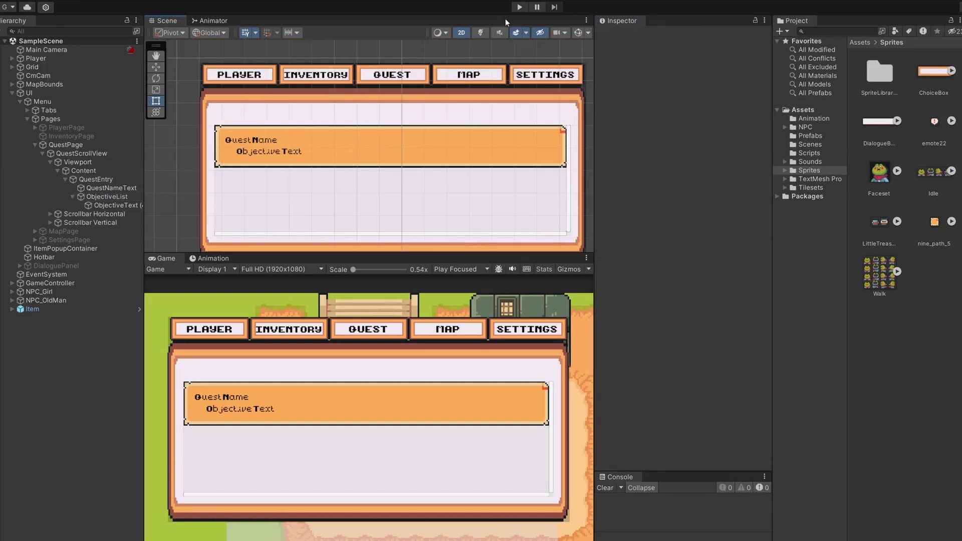
click(519, 7)
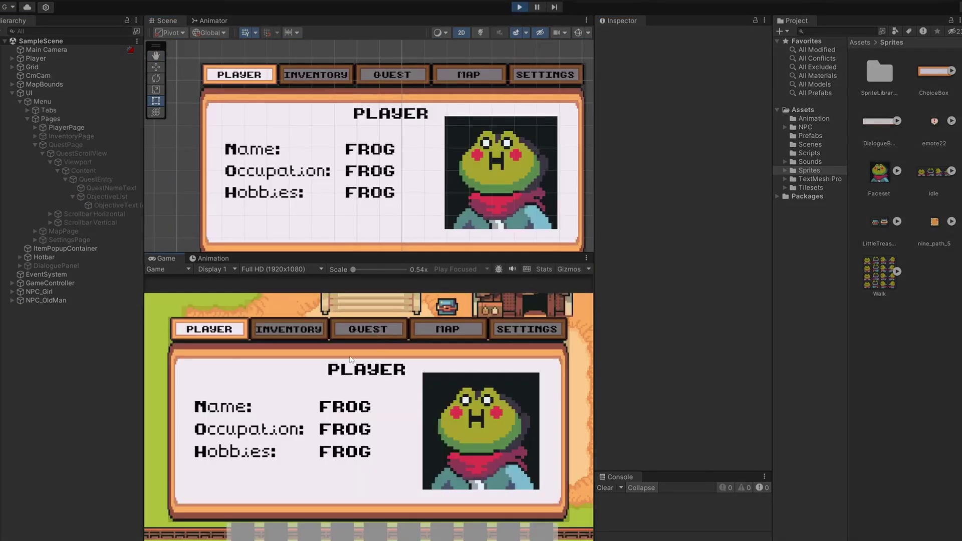
click(383, 329)
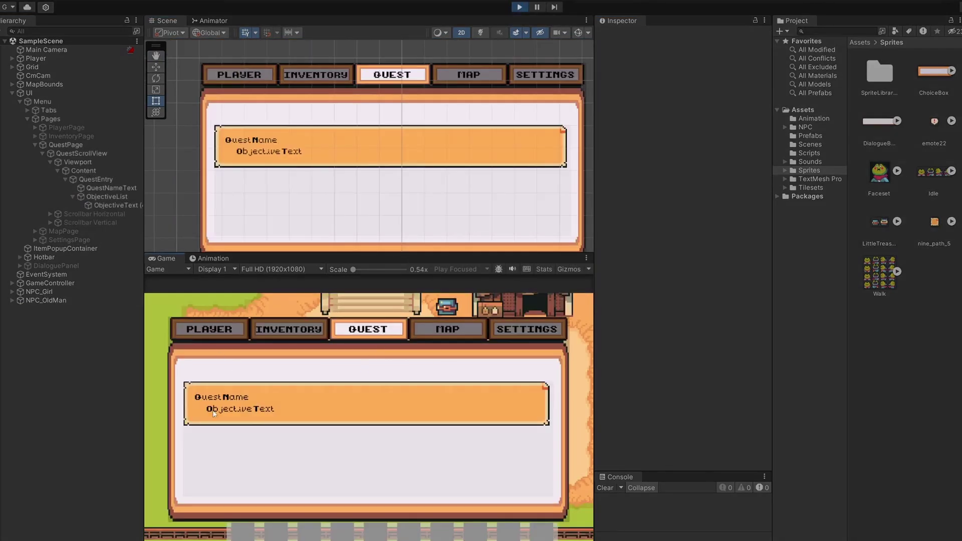
click(115, 179)
key(ctrl+d)
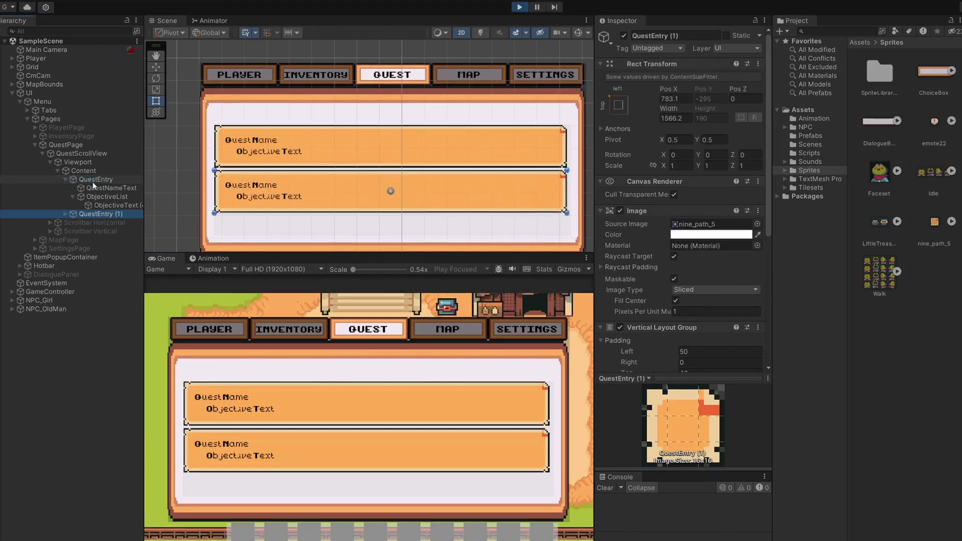
key(ctrl+d)
key(ctrl+d)
key(ctrl+d)
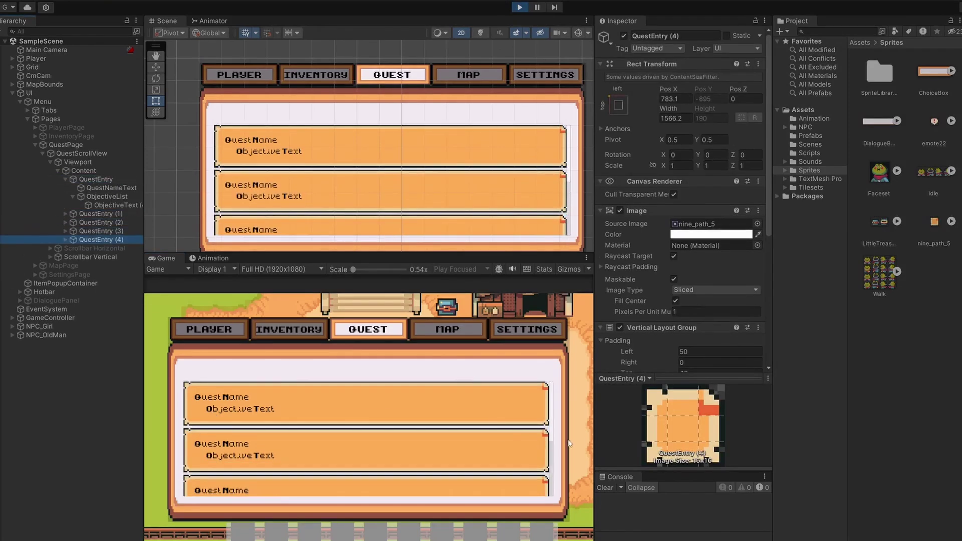
Scroll through the stacked orange quest entries, then close the menu and walk the player left.
drag(553, 421, 553, 467)
scroll(380, 412, up, 2)
scroll(381, 412, down, 2)
scroll(396, 431, up, 2)
scroll(406, 441, down, 3)
scroll(449, 430, up, 2)
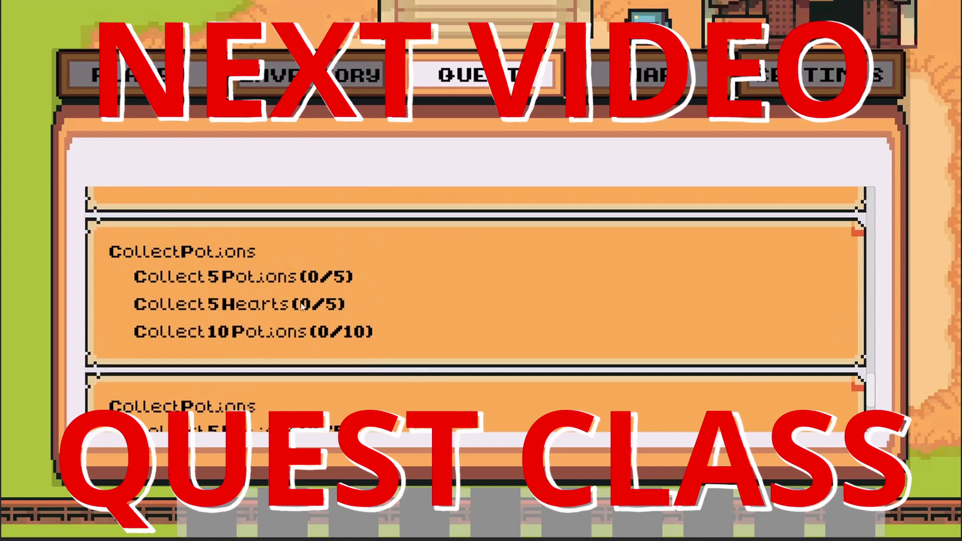
scroll(870, 213, down, 1)
scroll(869, 212, down, 2)
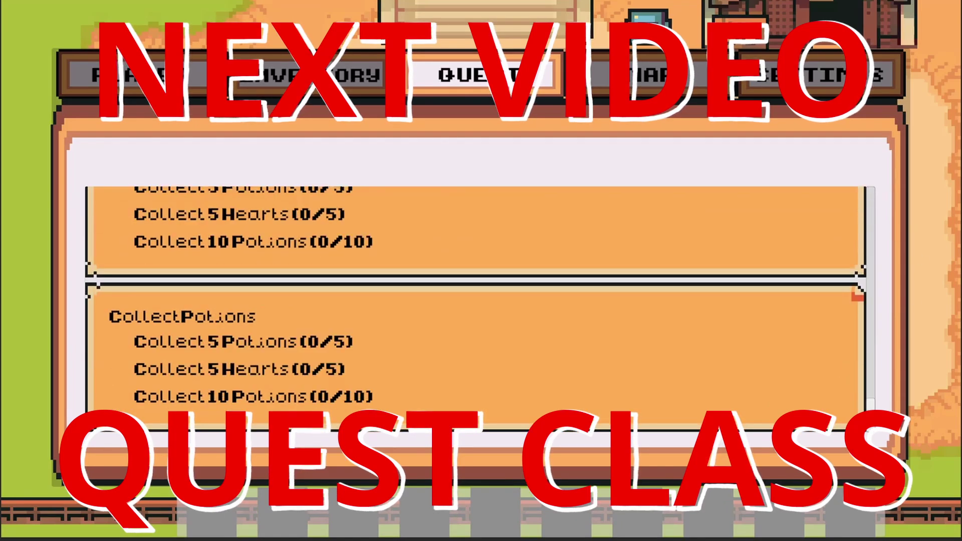
key(Escape)
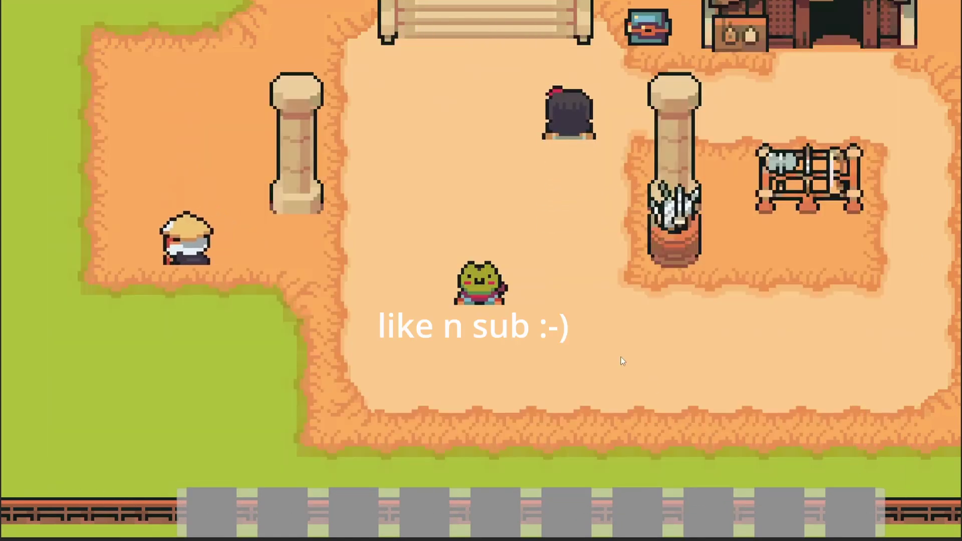
key(Left)
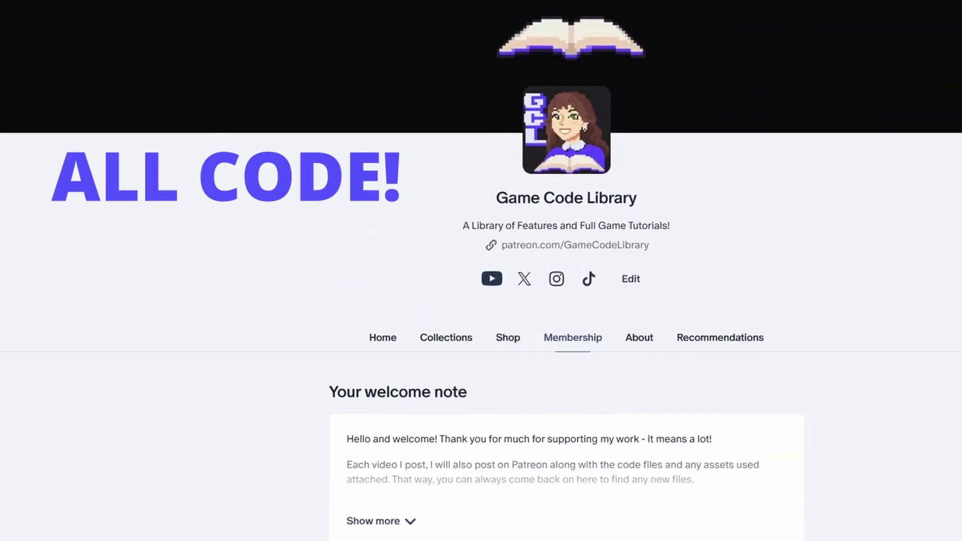
Scroll down to review the template's 27 finished features and planned Quest System updates.
scroll(482, 351, down, 7)
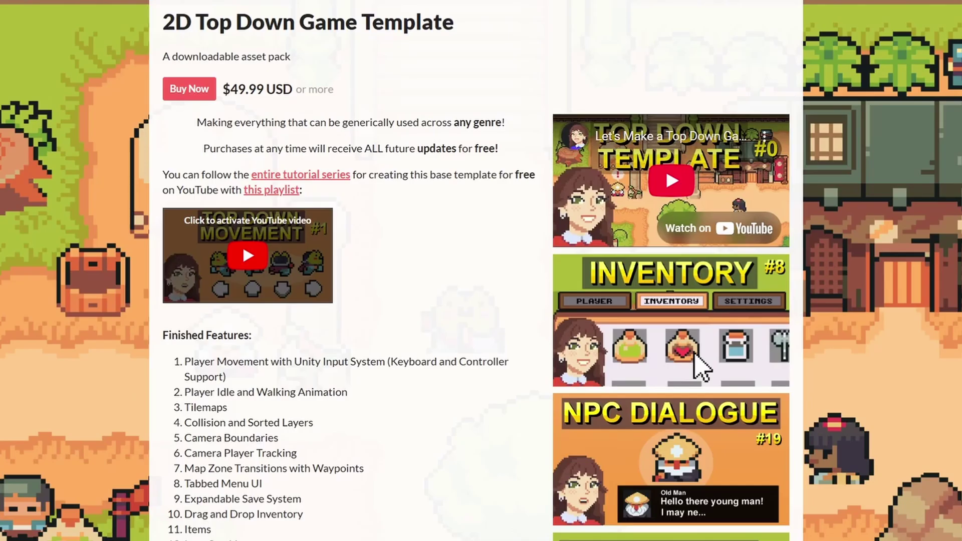
scroll(481, 300, down, 3)
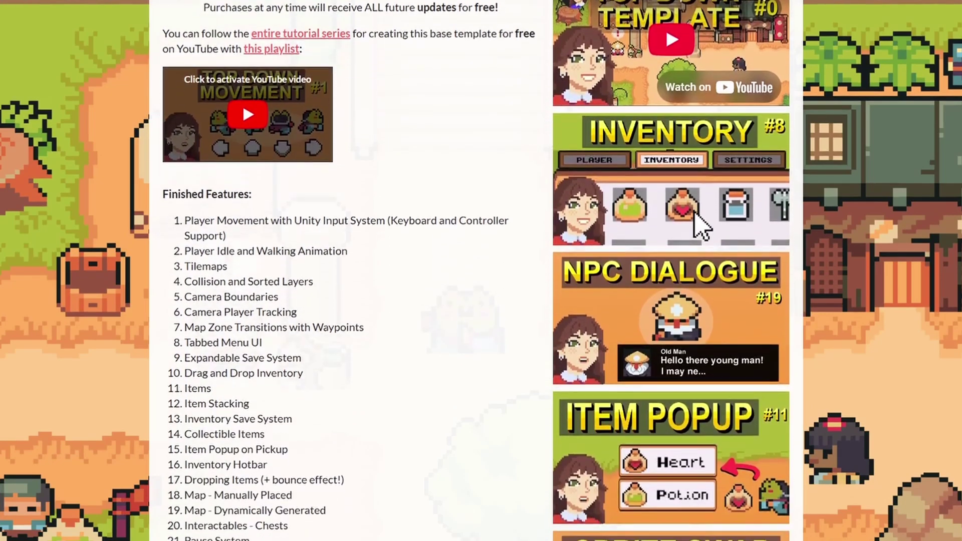
scroll(617, 450, down, 7)
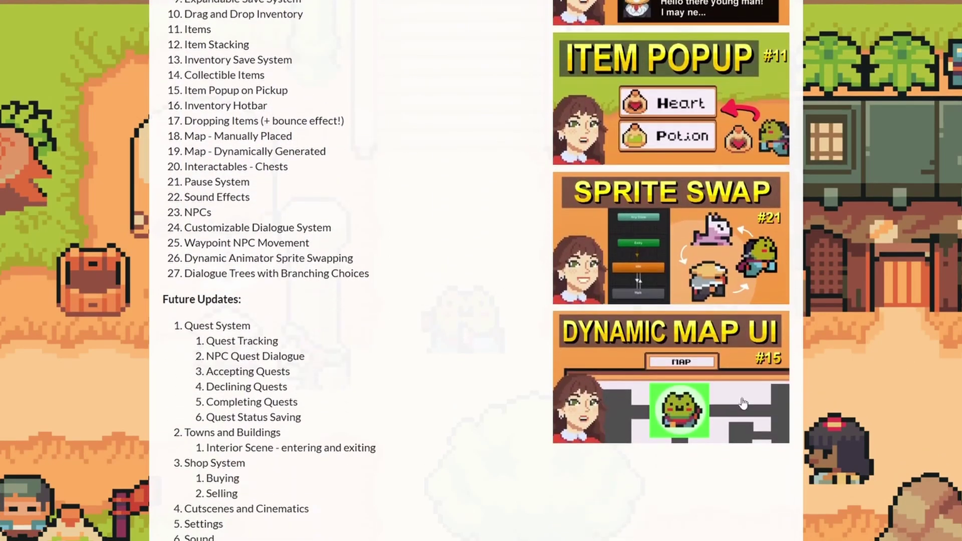